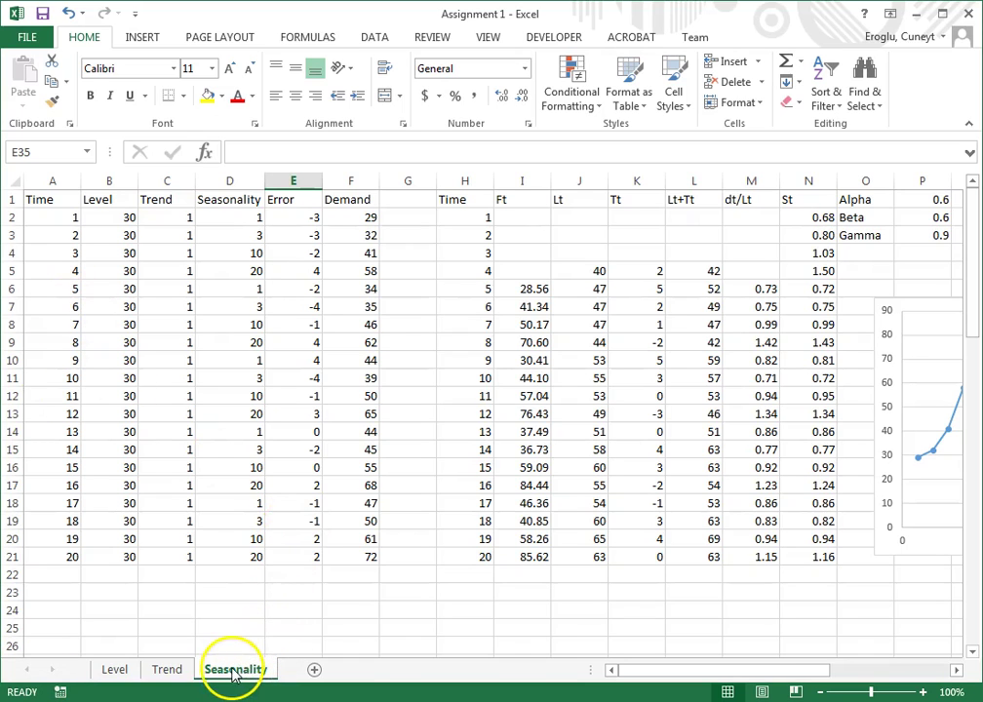
- Copy the demand data table A1:F21 on the Seasonality sheet and paste it as values starting at A24
drag(57, 201, 358, 557)
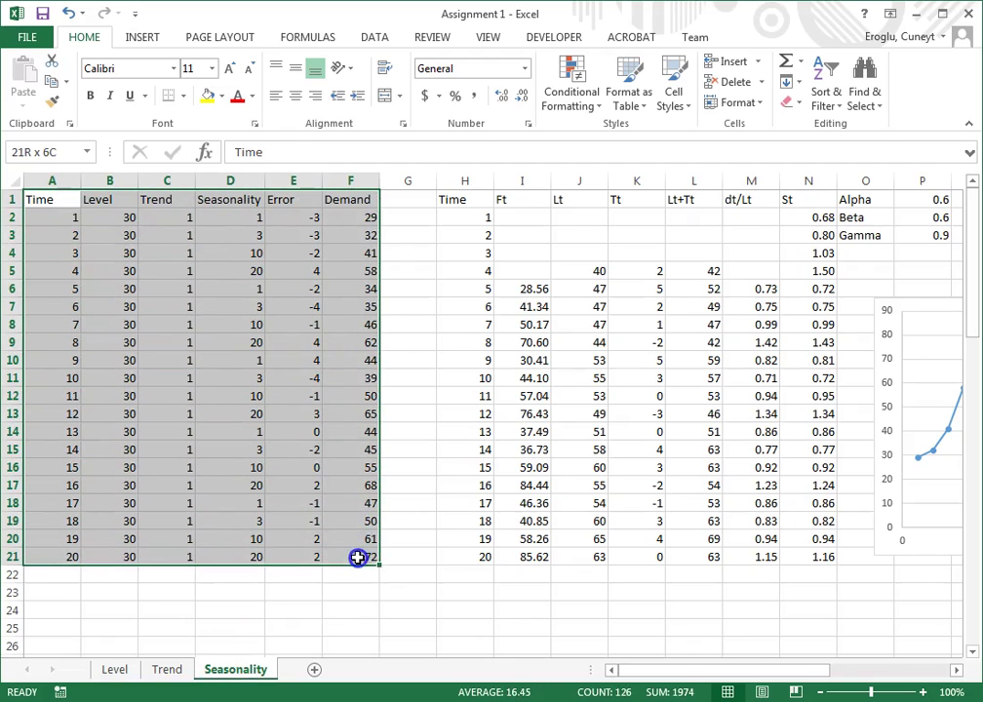
right_click(352, 486)
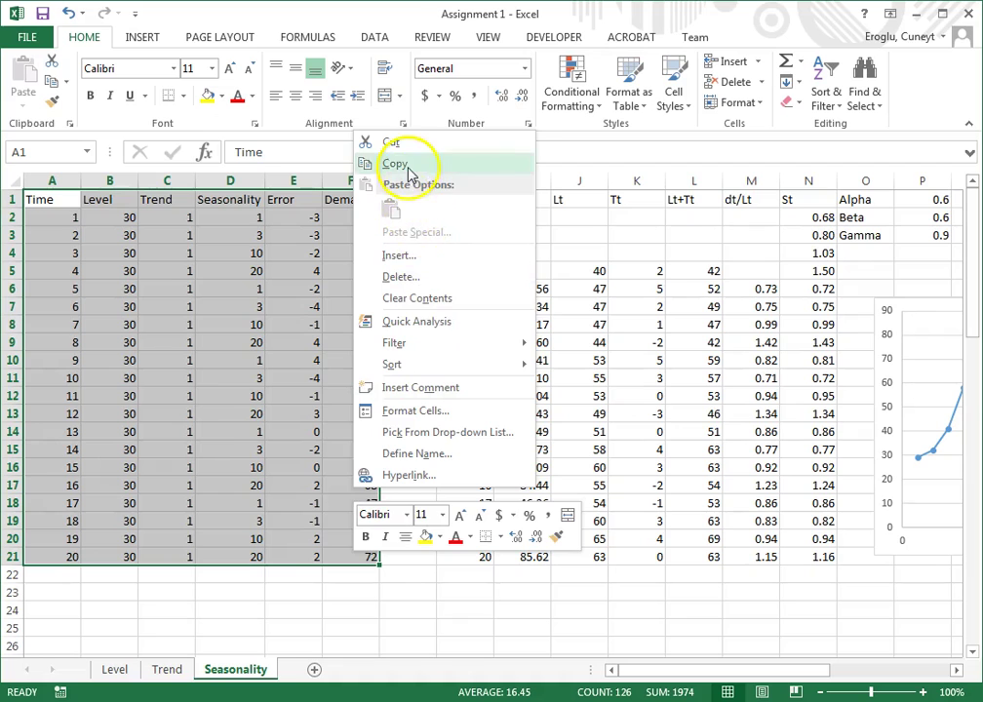
click(407, 172)
scroll(208, 577, down, 3)
drag(75, 453, 59, 455)
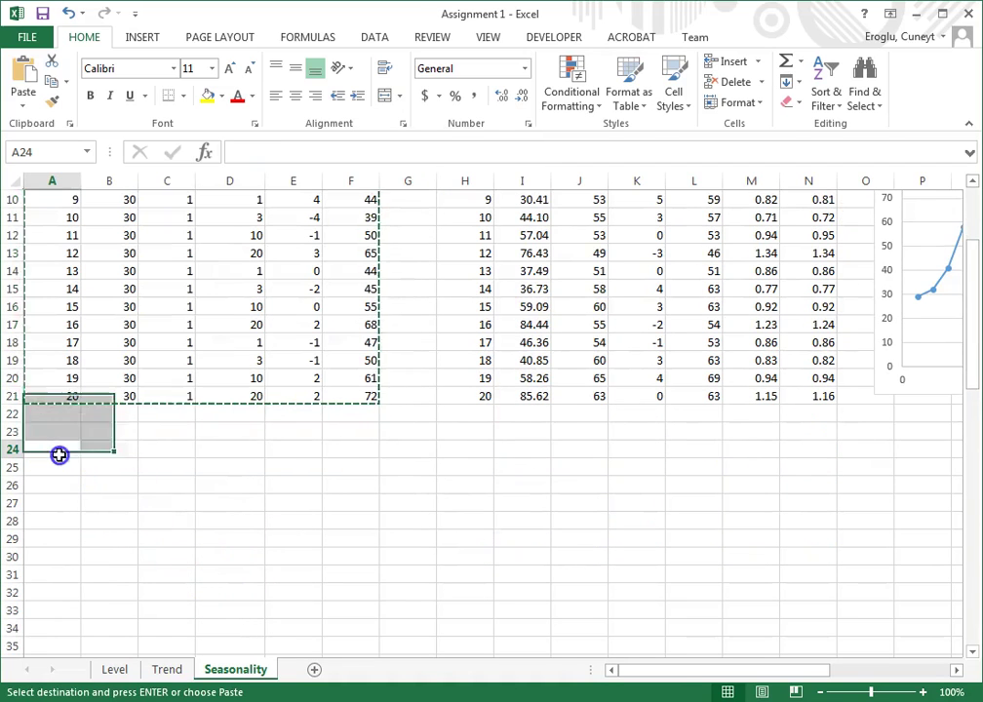
click(60, 455)
right_click(54, 455)
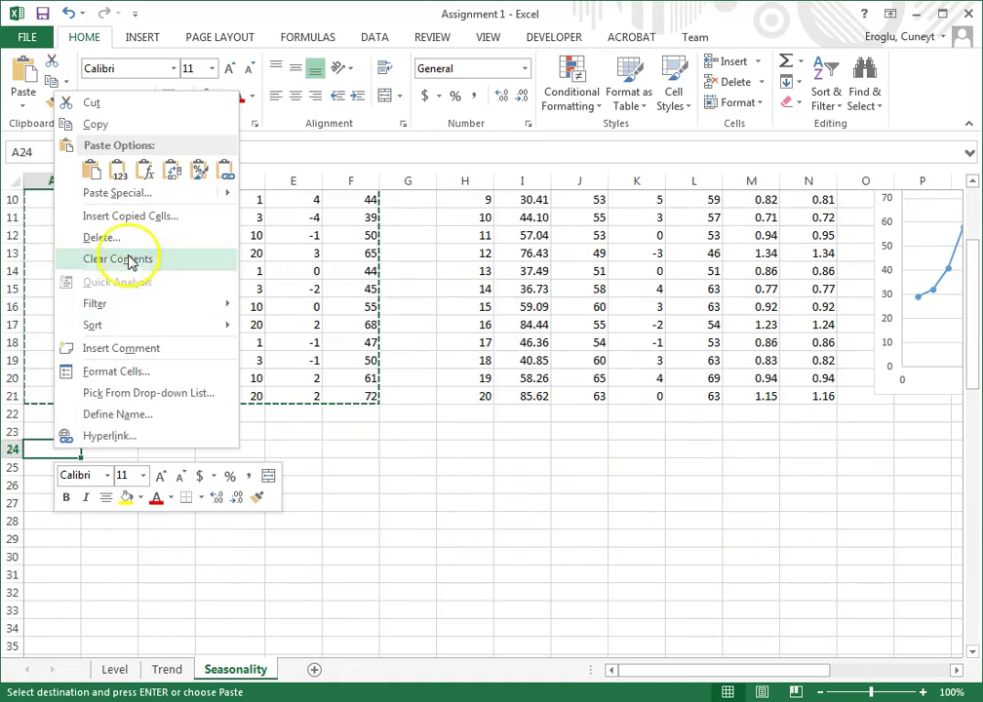
click(119, 175)
click(180, 552)
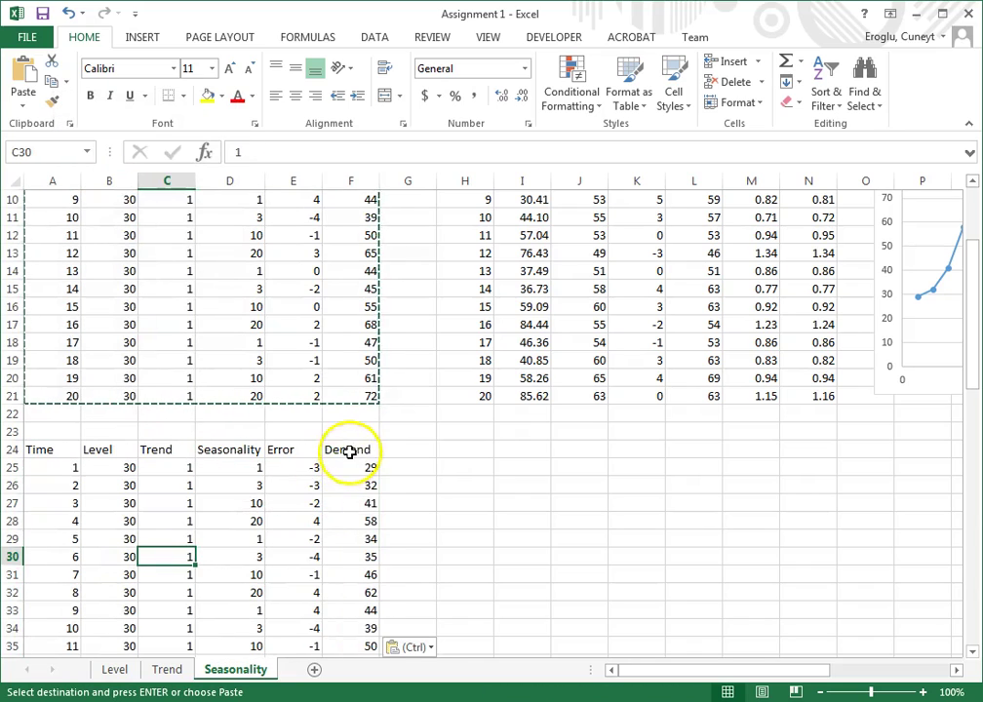
- Label the copied Demand column as the dependent variable by entering Y in F23
click(349, 452)
scroll(400, 549, down, 3)
scroll(399, 550, down, 1)
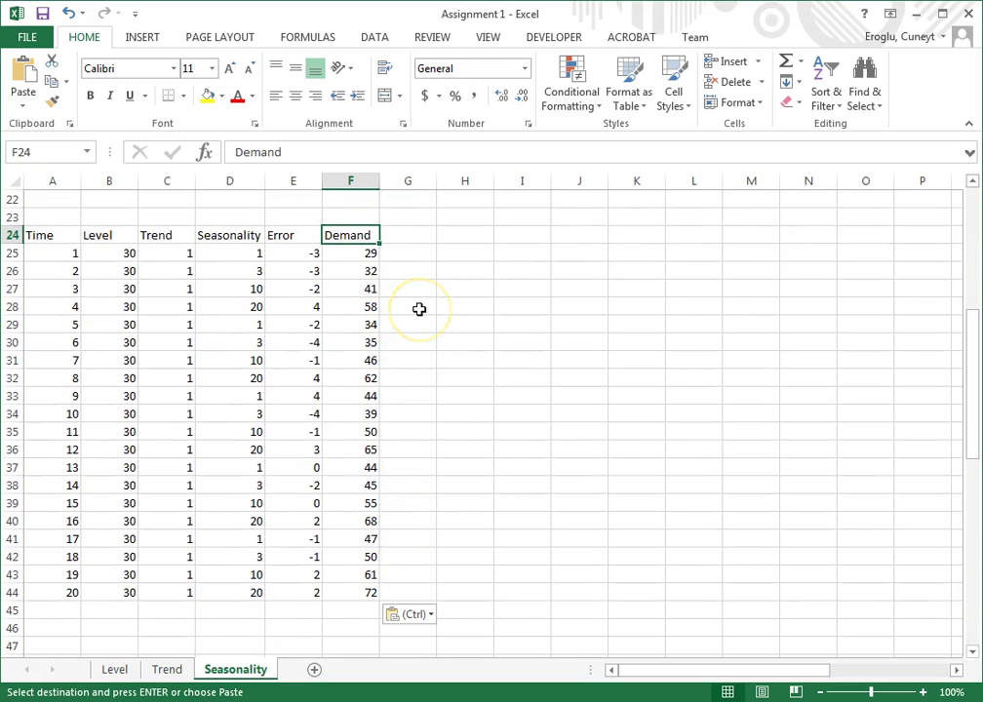
key(Up)
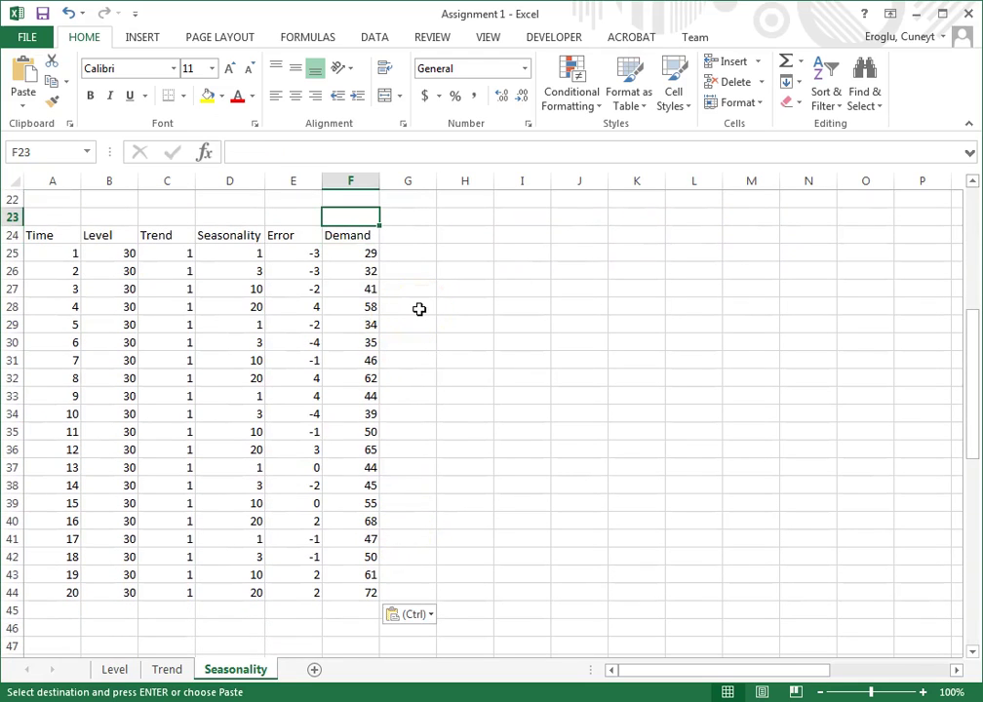
text(Y)
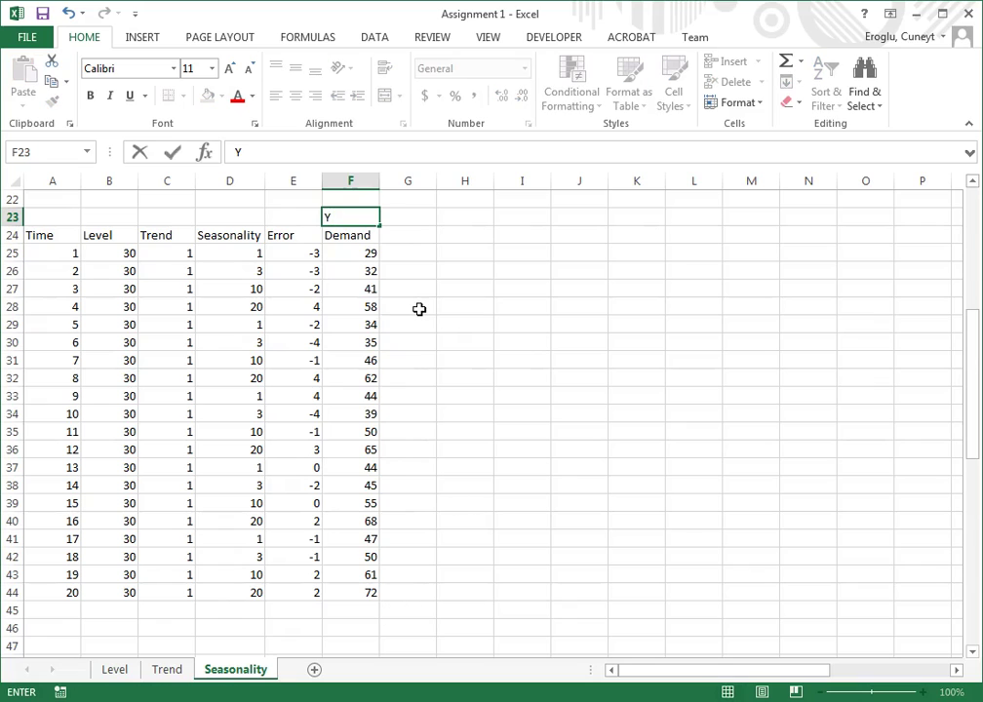
key(Tab)
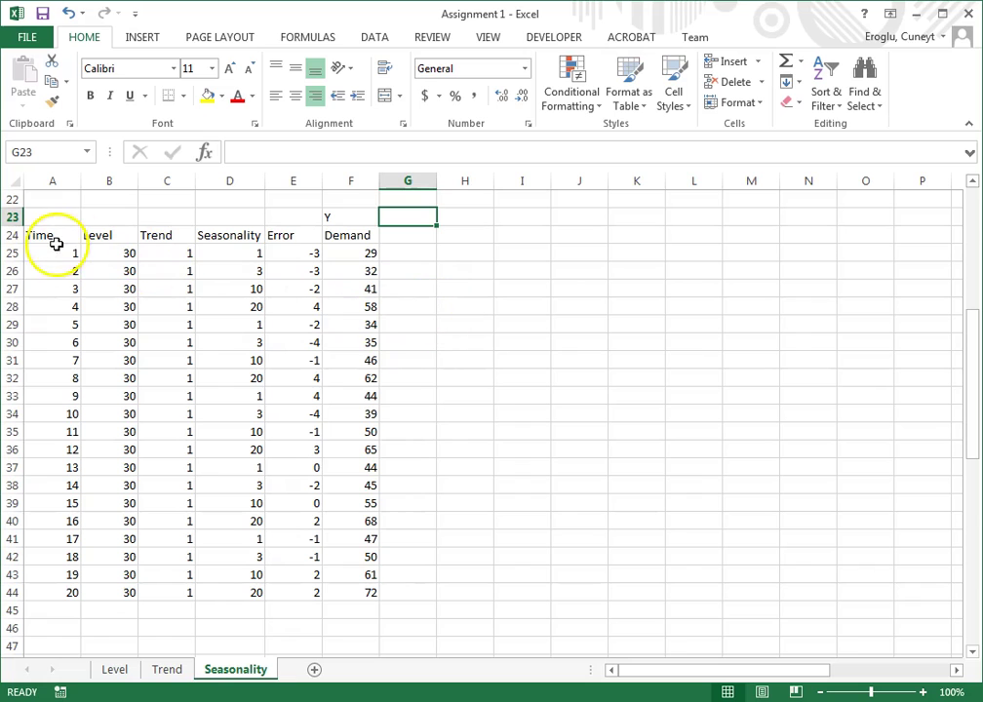
- Copy the lower table's Time column, A24:A44, into column G starting at G24
drag(60, 239, 53, 591)
key(ctrl+c)
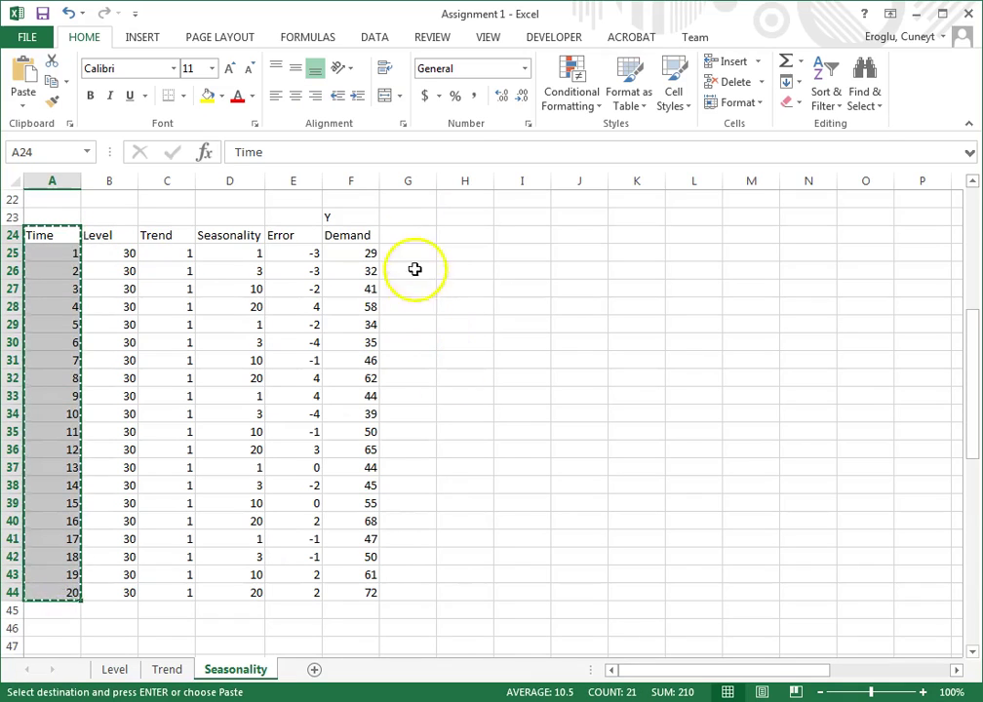
click(410, 232)
key(ctrl+v)
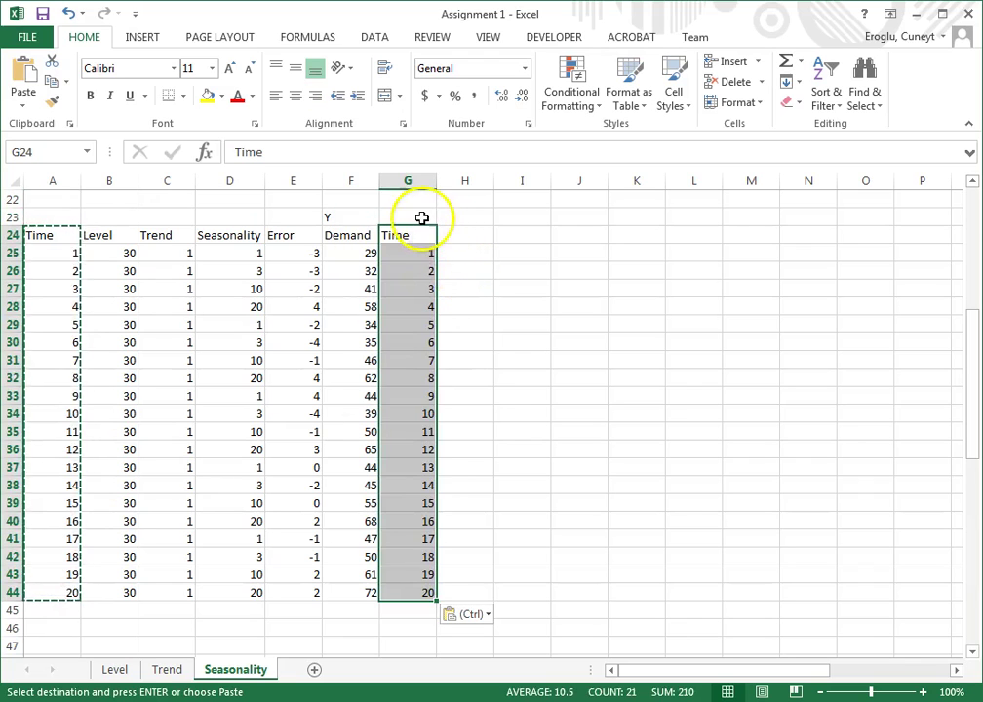
- Enter X in G23 above the duplicated Time column and select that column's range G24:G44
click(418, 215)
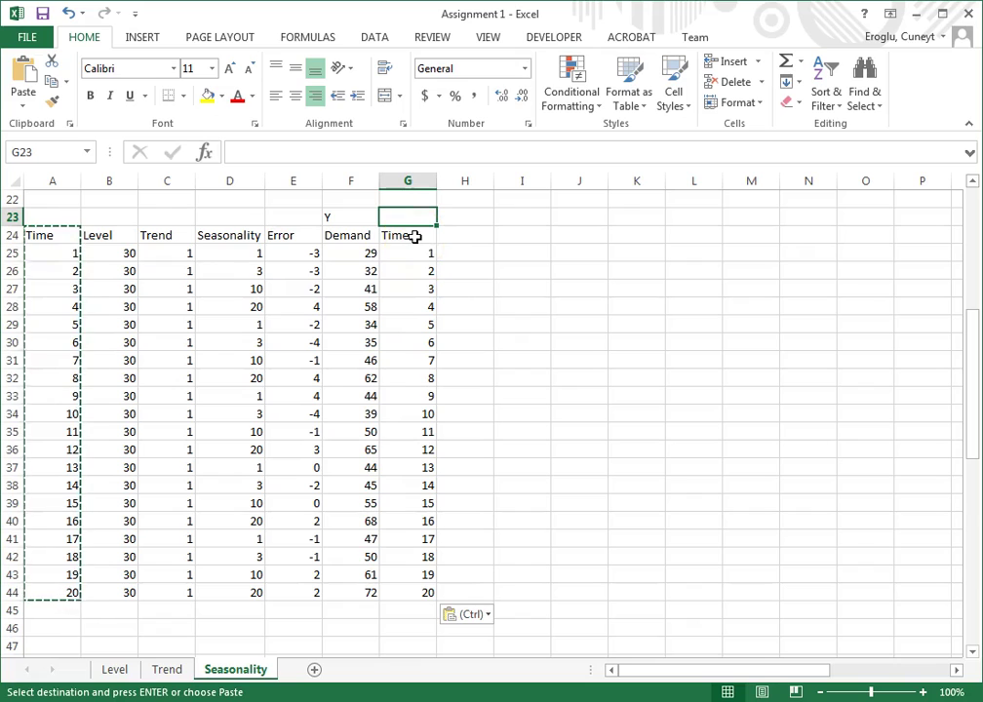
text(X)
click(415, 236)
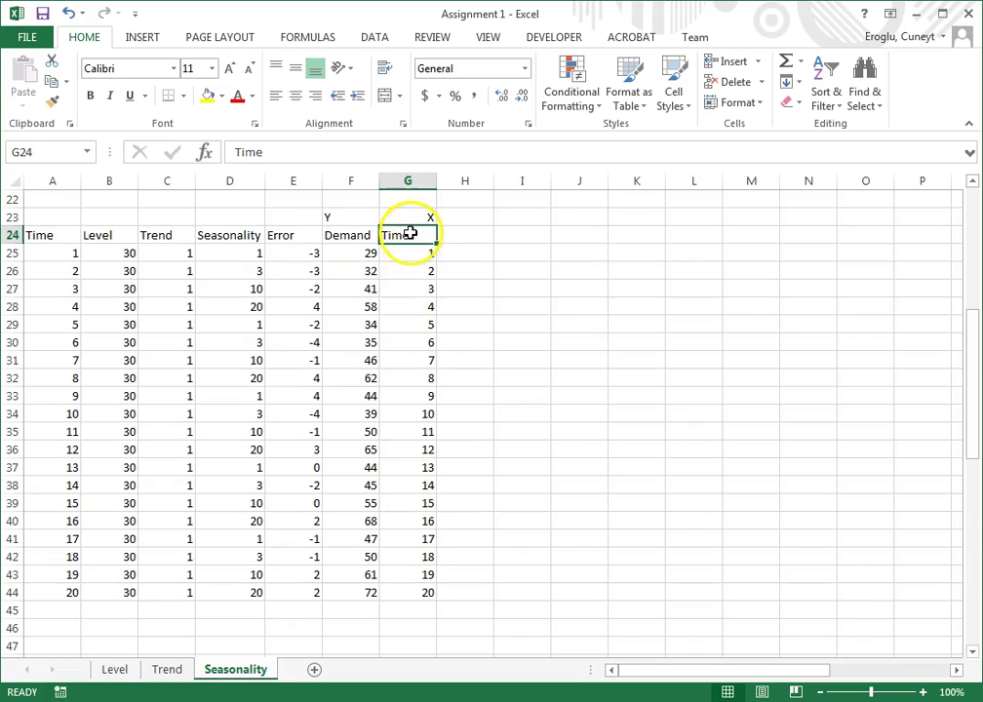
drag(411, 232, 390, 588)
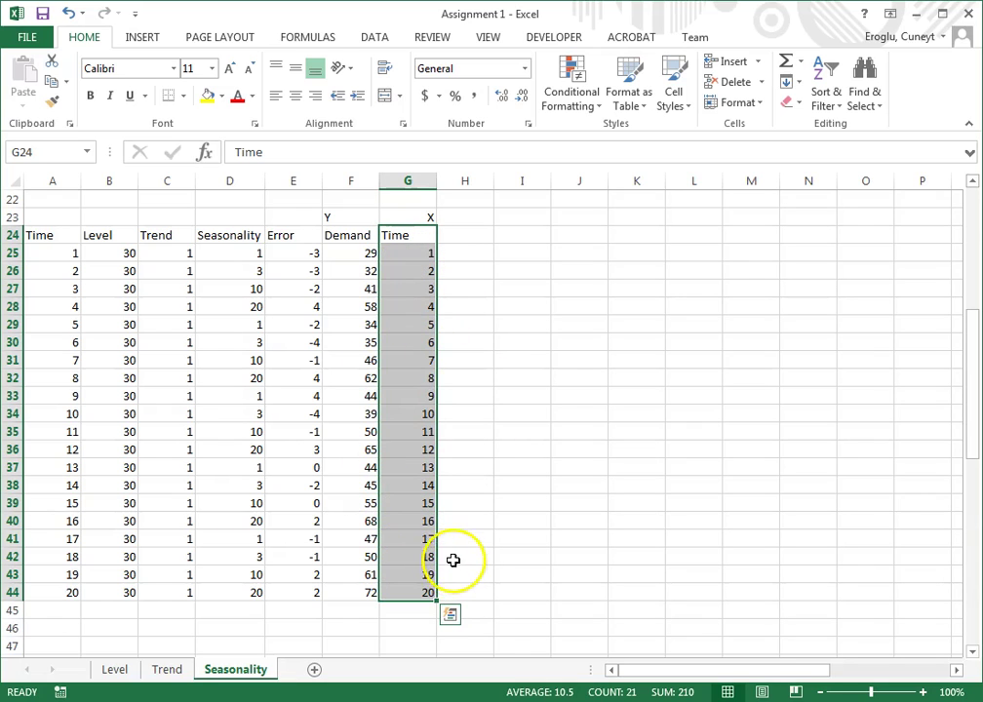
- Add the dummy variable headers D1, D2, D3 and D4 in cells H24 through K24
click(471, 243)
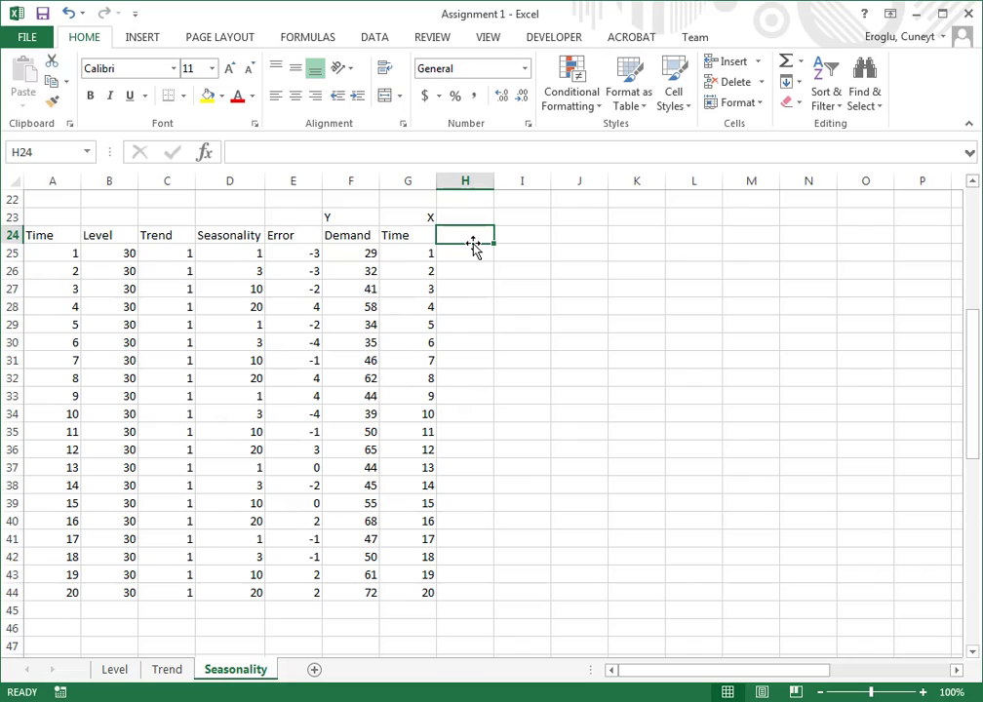
text(D1)
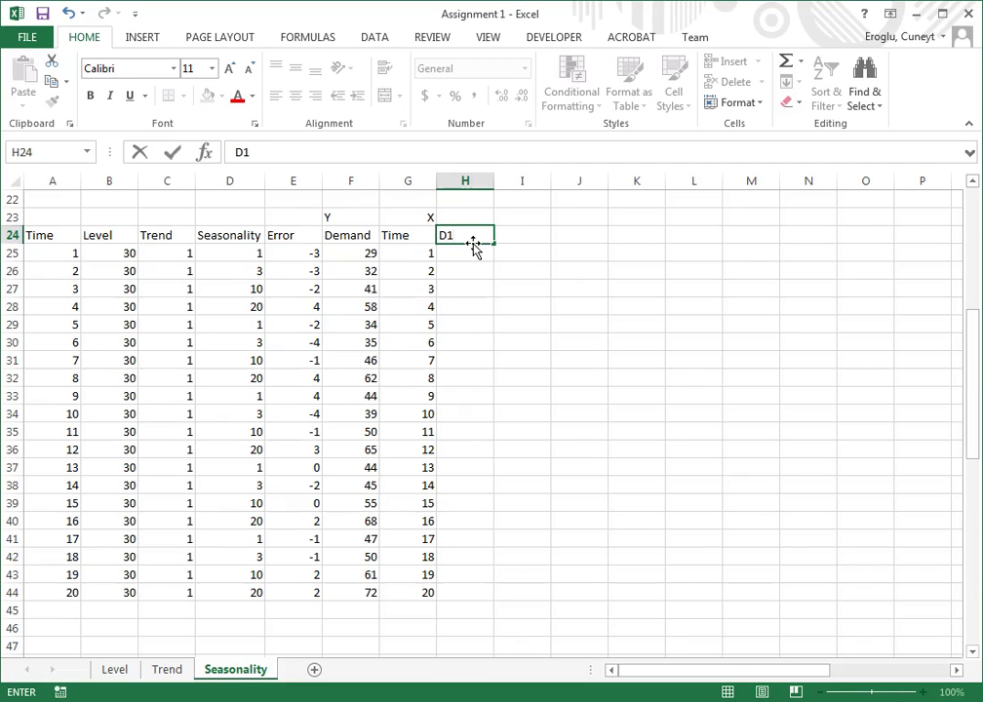
key(Tab)
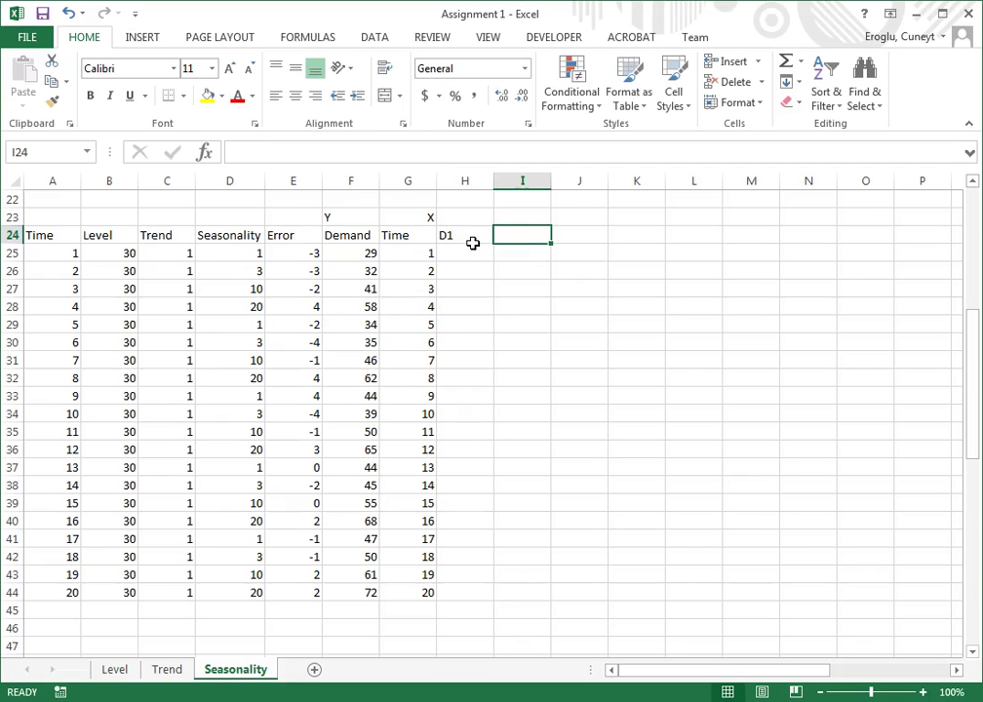
text(D2)
key(Tab)
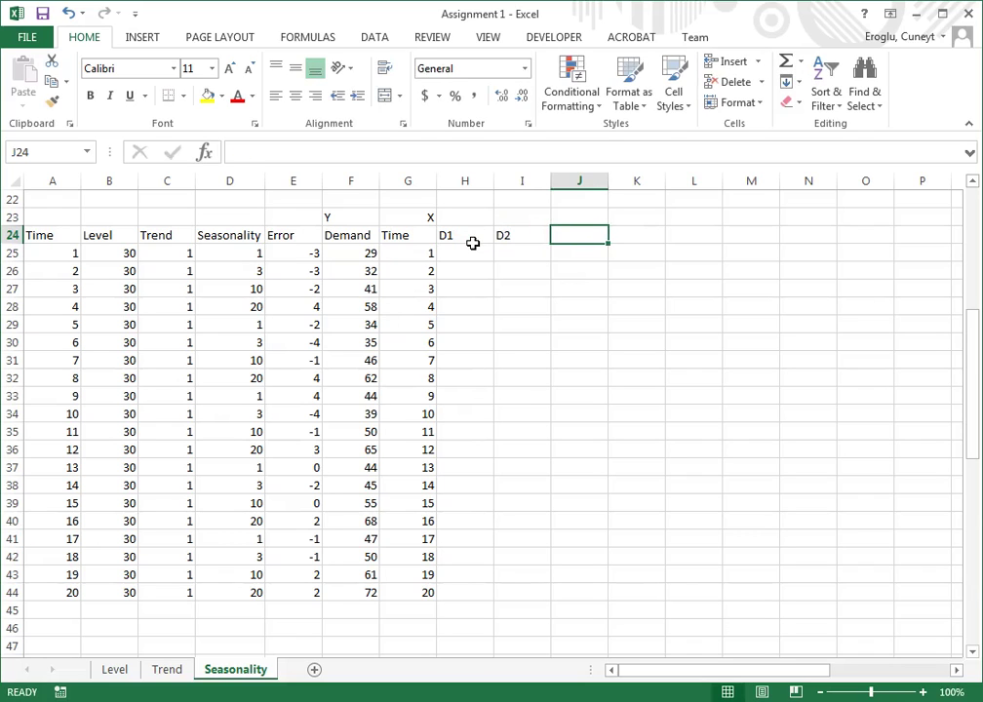
text(D3)
key(Tab)
text(C)
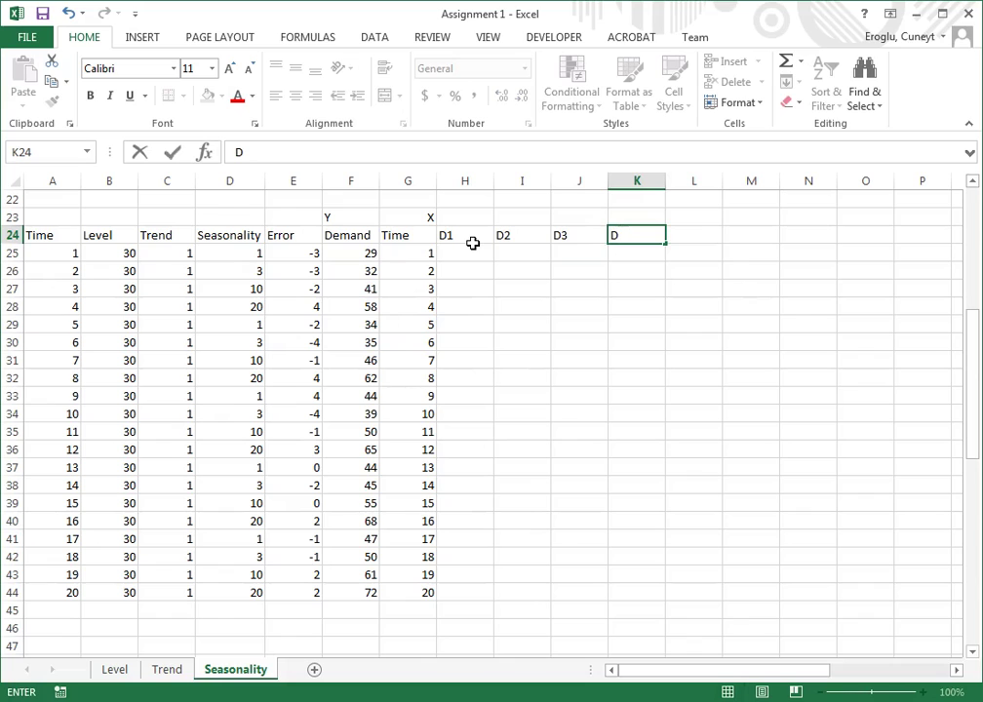
text(4)
key(Return)
- Fill the dummy variables for time 1 in H25:K25 with 1, 0, 0, 0
click(473, 248)
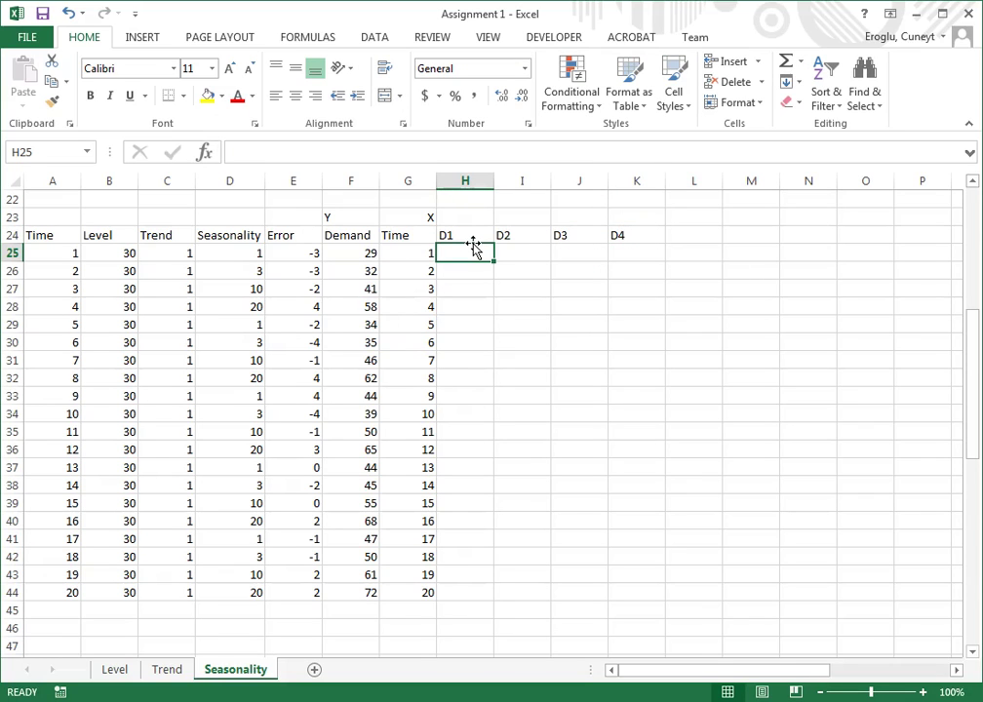
click(474, 250)
text(1)
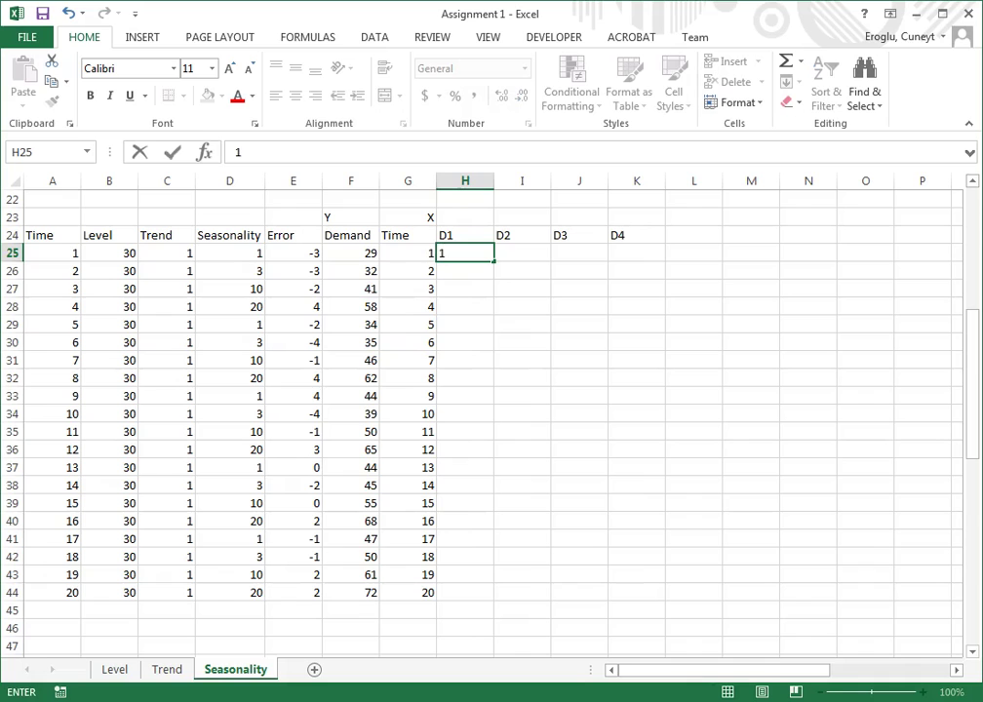
key(Tab)
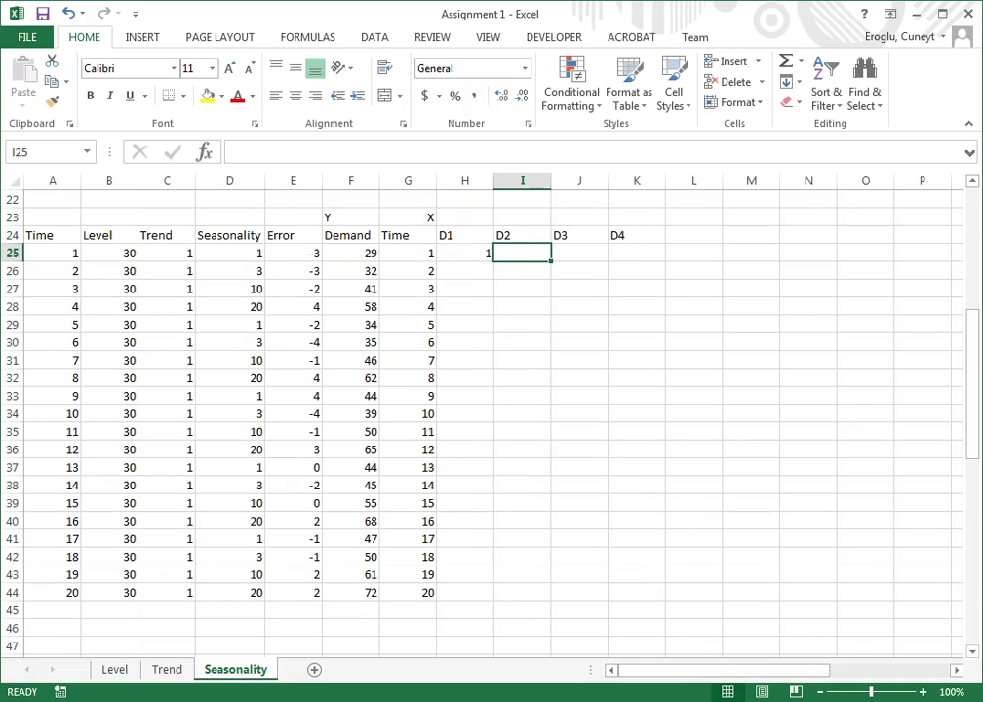
text(0)
key(Tab)
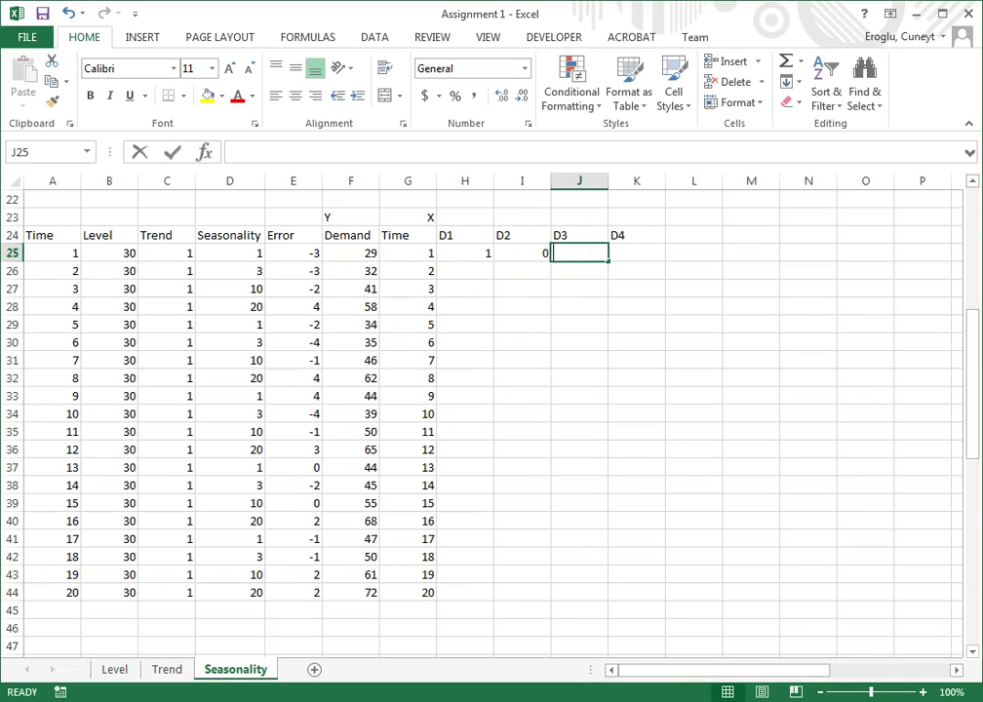
text(0)
key(Tab)
text(0)
key(Return)
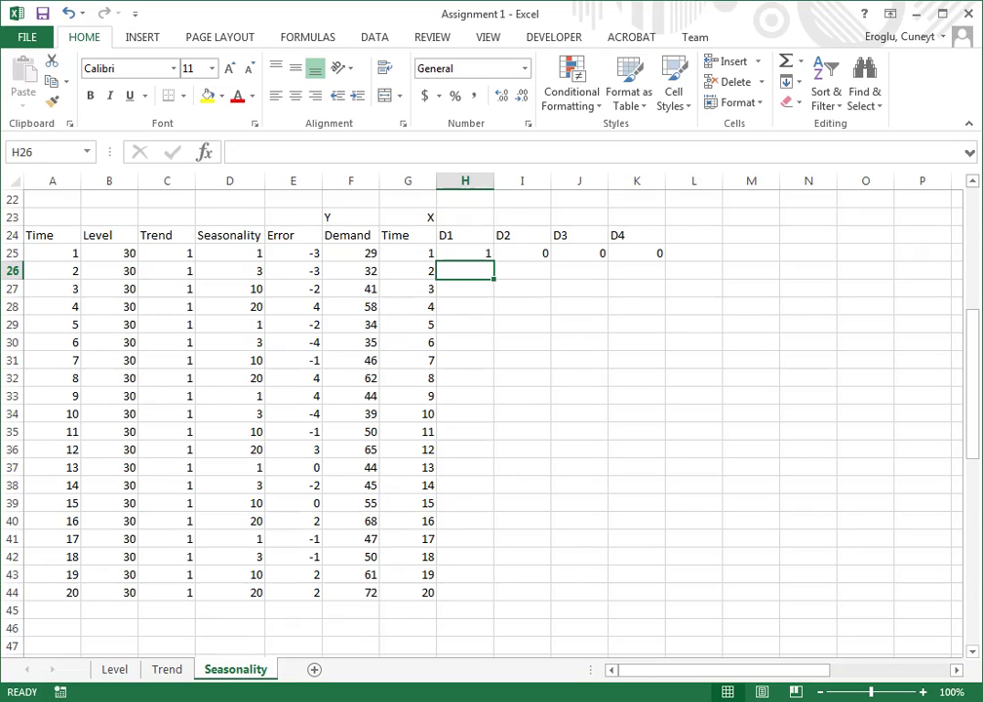
- Fill the dummy variables for time 2 in H26:K26 with 0, 1, 0, 0
text(0)
key(Tab)
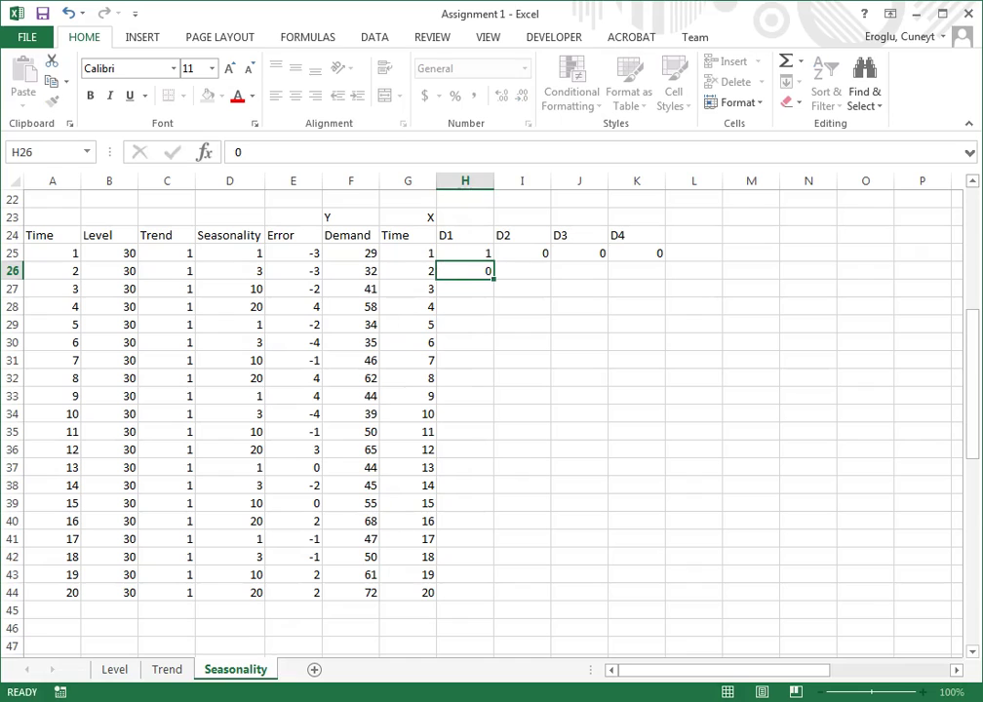
text(1)
key(Tab)
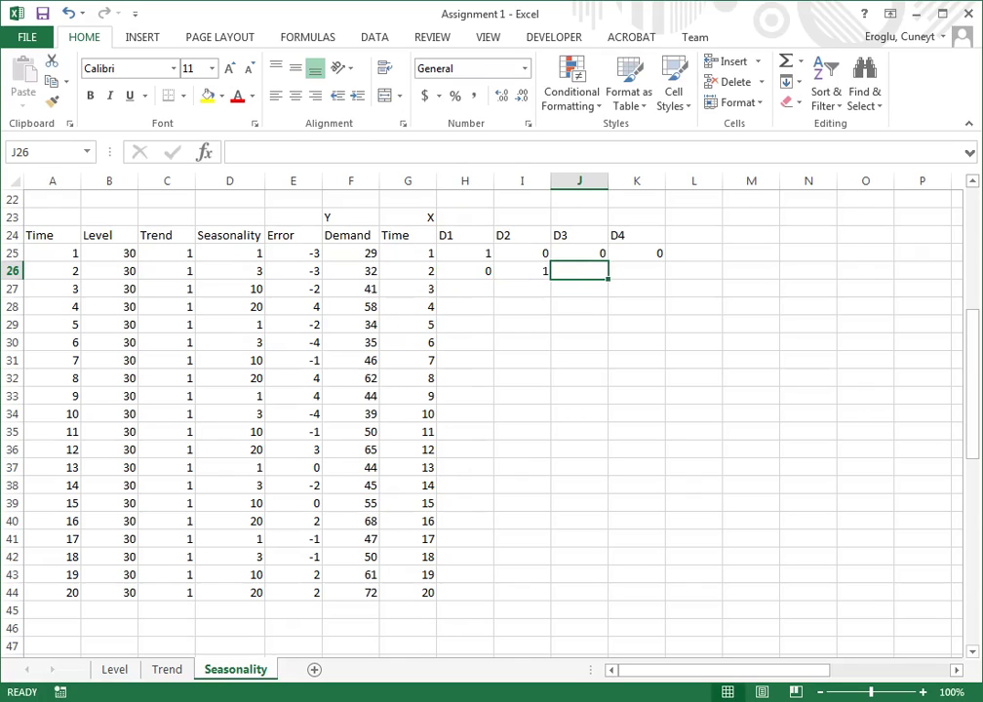
text(0)
key(Tab)
text(0)
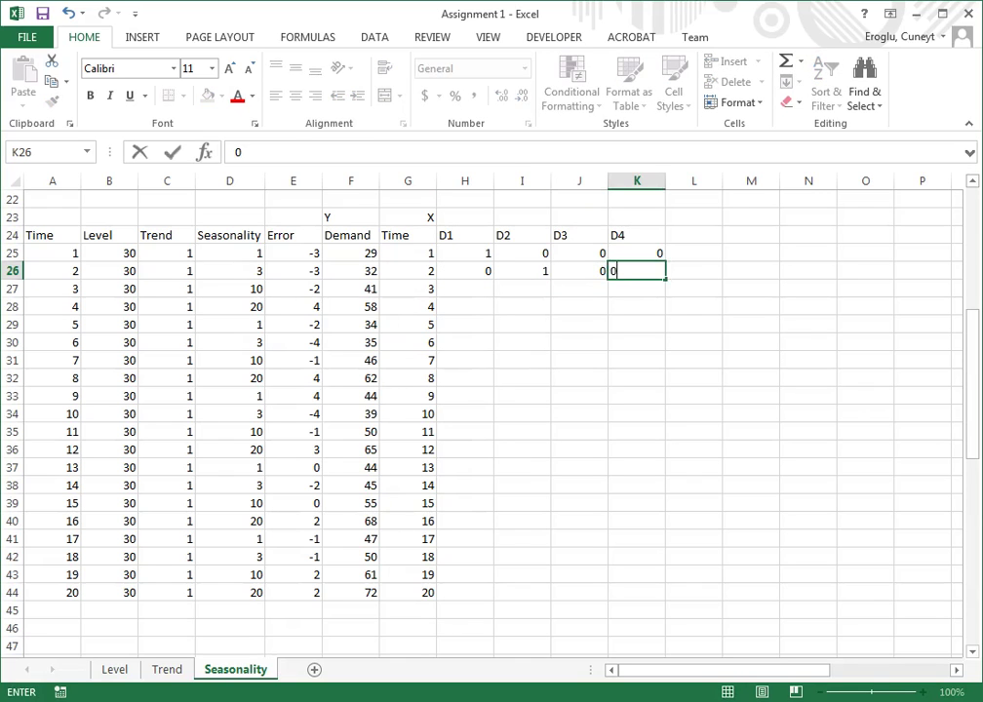
key(Return)
- Fill the dummy variables for time 3 in H27:K27 with 0, 0, 1, 0
click(521, 288)
click(464, 288)
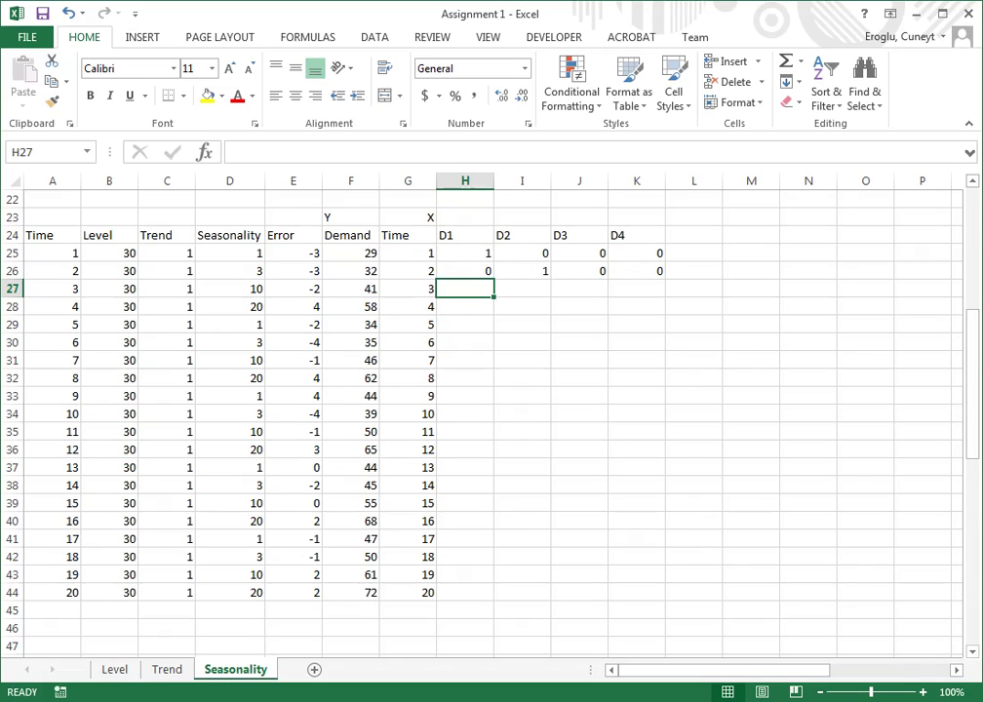
text(0)
key(Tab)
text(0)
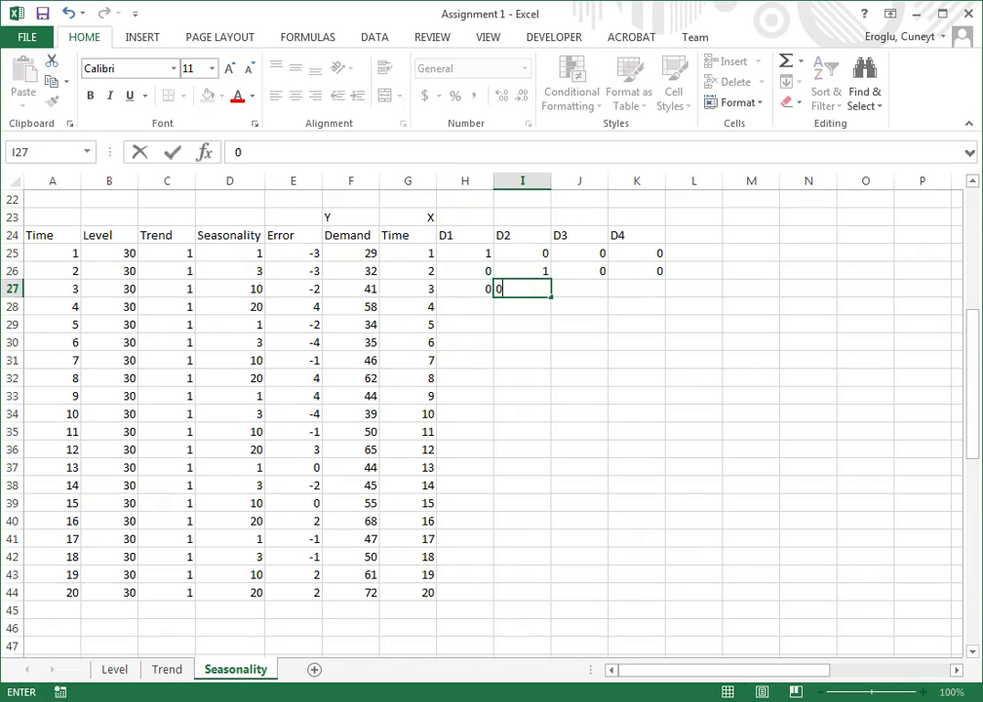
key(Tab)
text(0)
key(Tab)
key(Return)
key(Up)
click(579, 289)
text(1)
key(Tab)
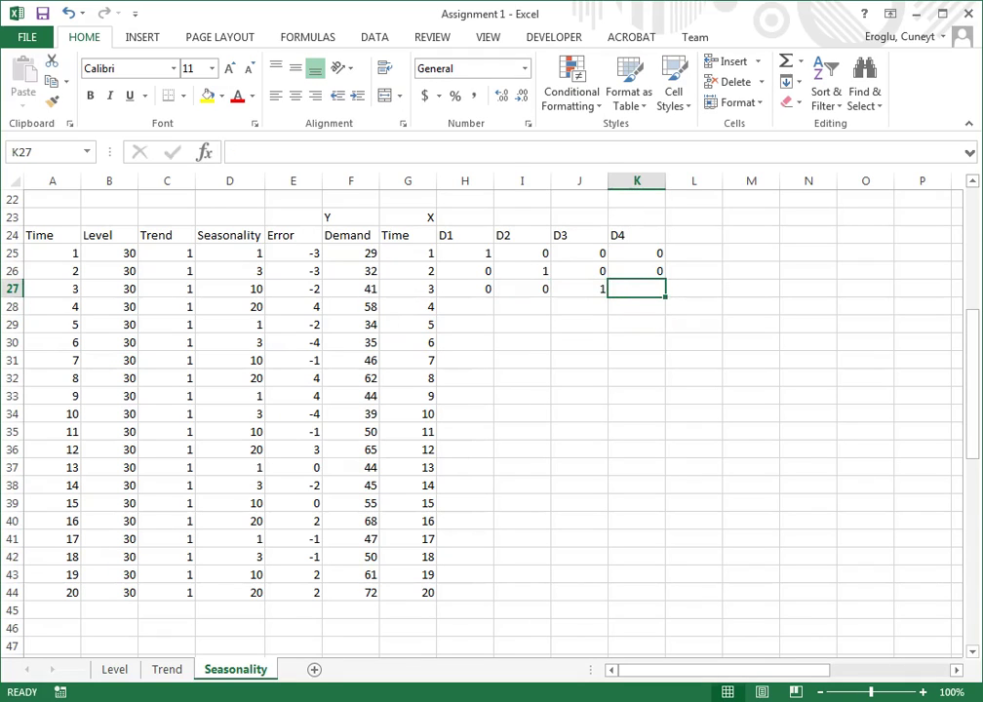
text(0)
key(Return)
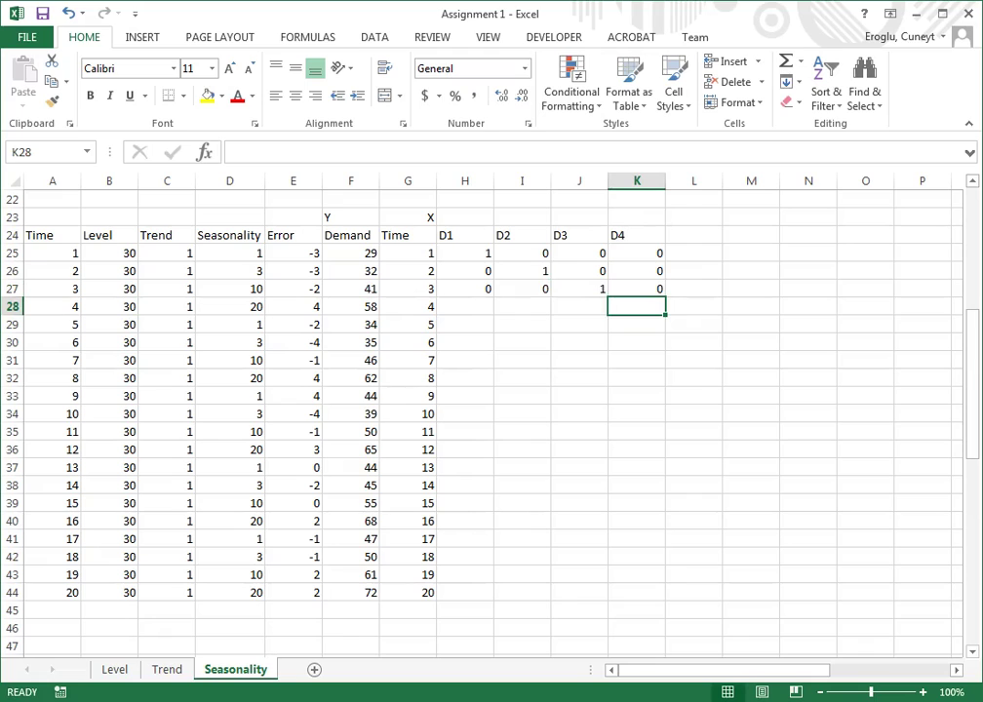
- Fill the dummy variables for time 4 in H28:K28 with 0, 0, 0, 1
key(Left)
key(Left)
key(Left)
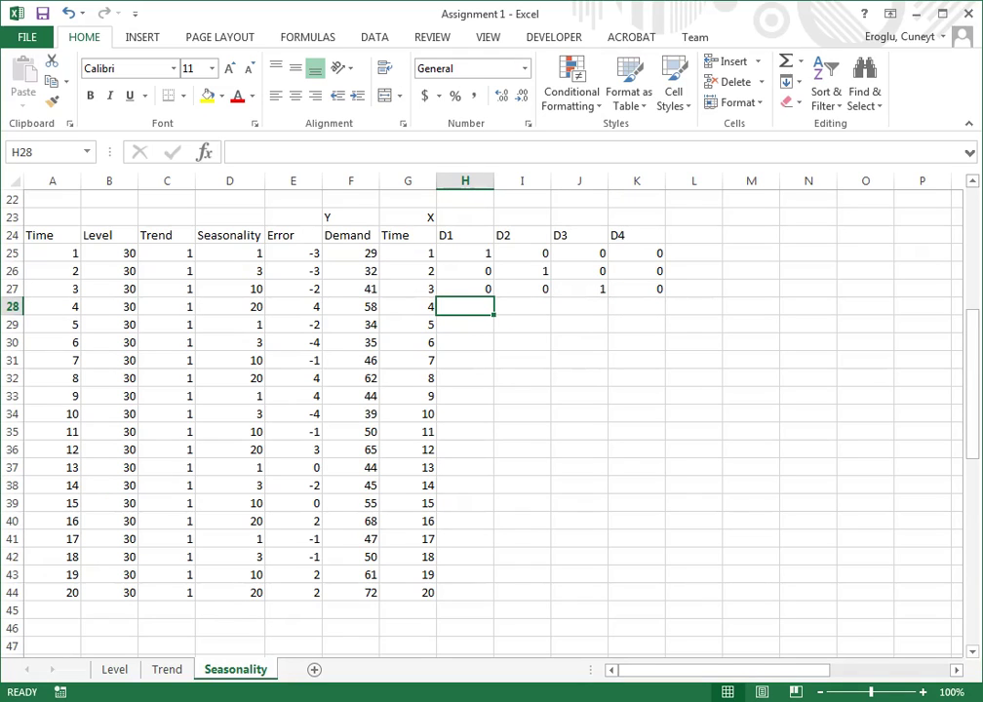
text(0)
key(Tab)
text(0)
key(Tab)
text(0)
key(Tab)
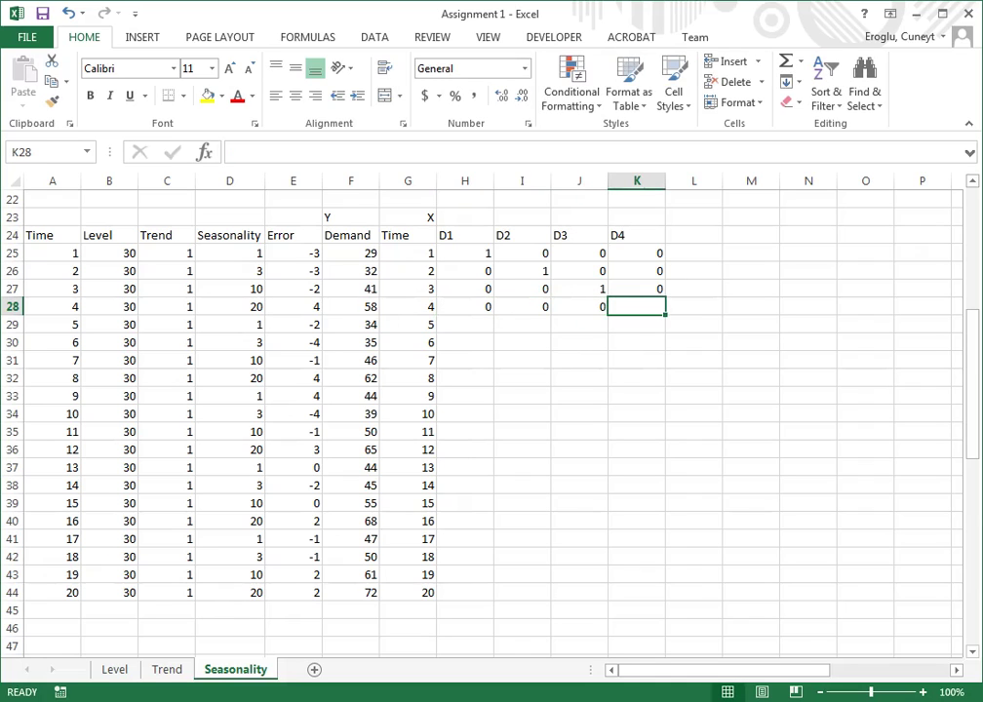
text(1)
key(Return)
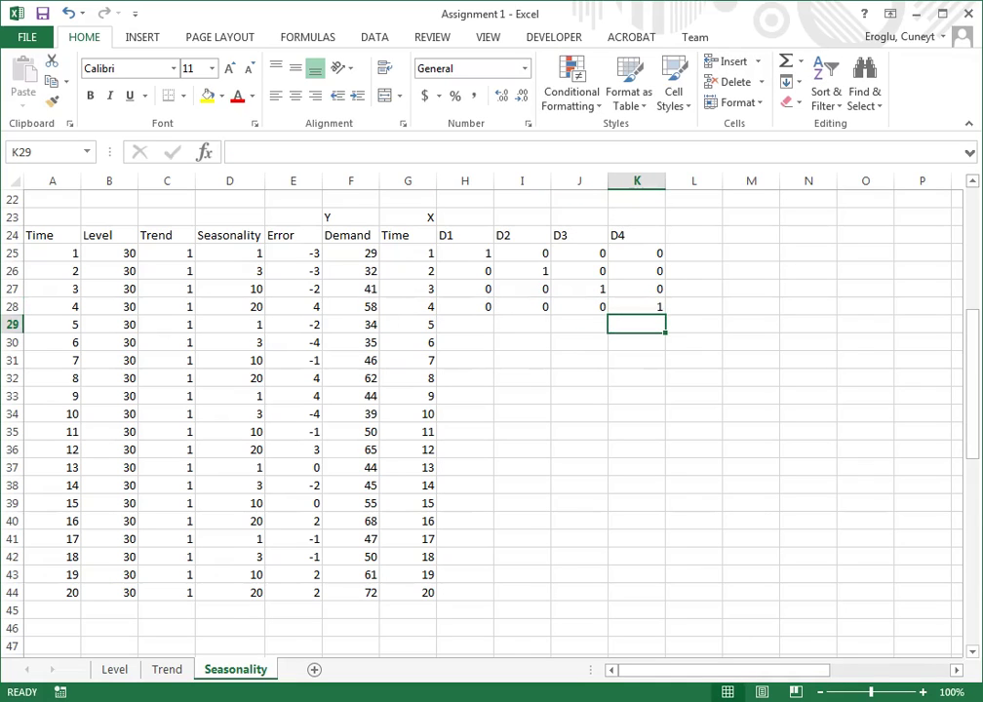
- Copy the dummy variable block H25:K28 into H29:K32 for times 5 to 8
key(Left)
key(Left)
key(Left)
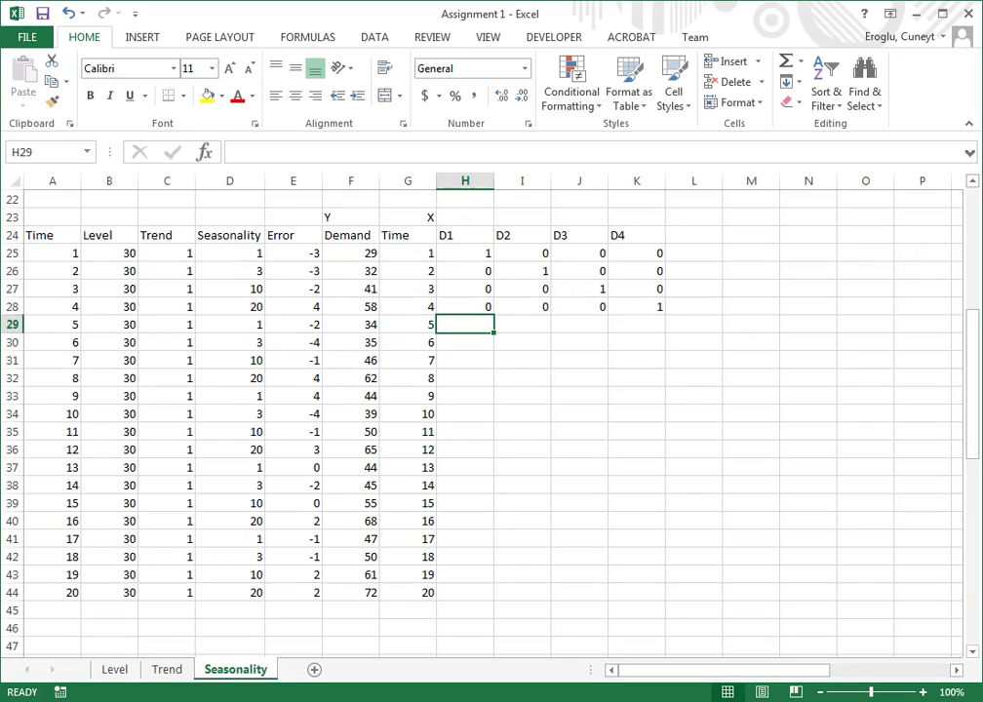
key(Up)
key(Up)
key(Up)
key(Up)
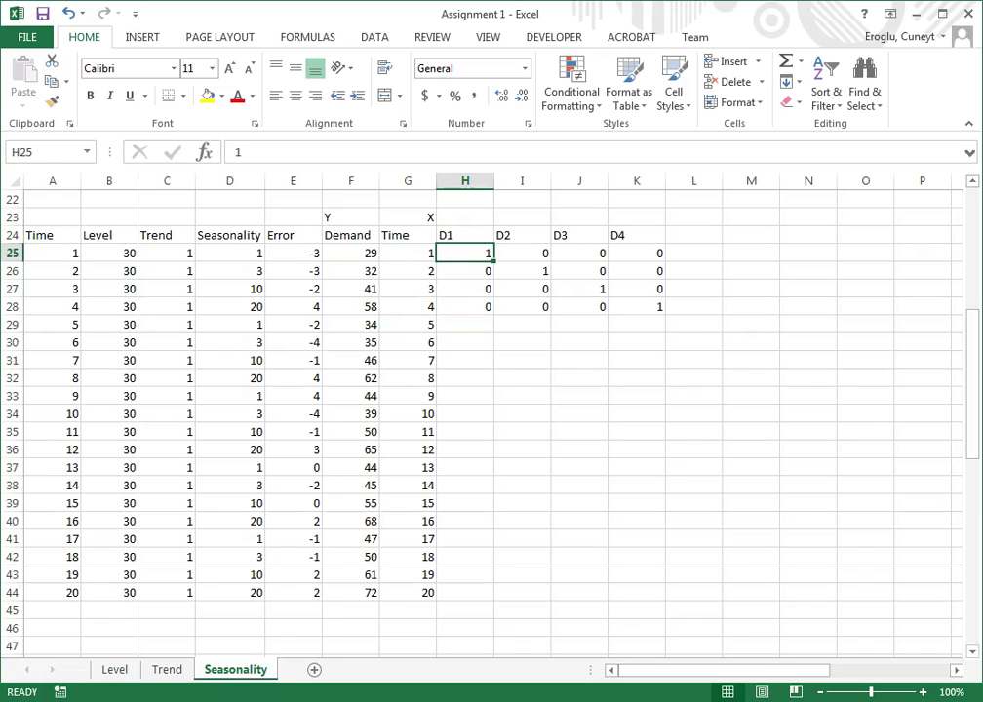
key(shift+Down)
key(shift+Down)
key(shift+Down)
key(shift+Right)
key(shift+Right)
key(shift+Right)
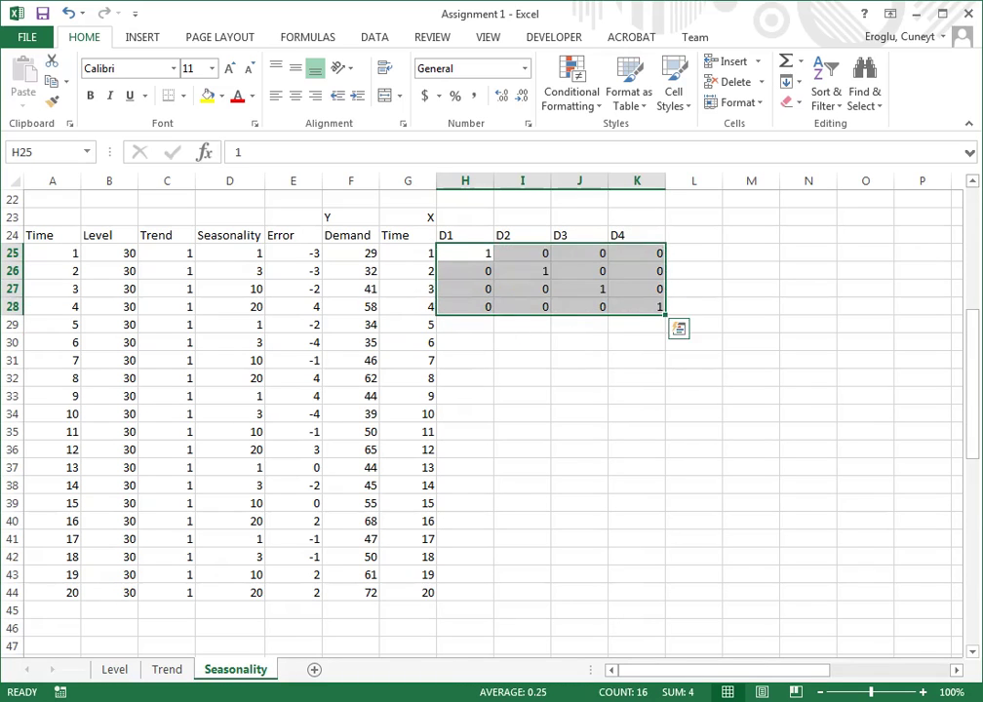
key(ctrl+c)
key(Down)
key(Down)
key(Down)
key(Down)
key(ctrl+v)
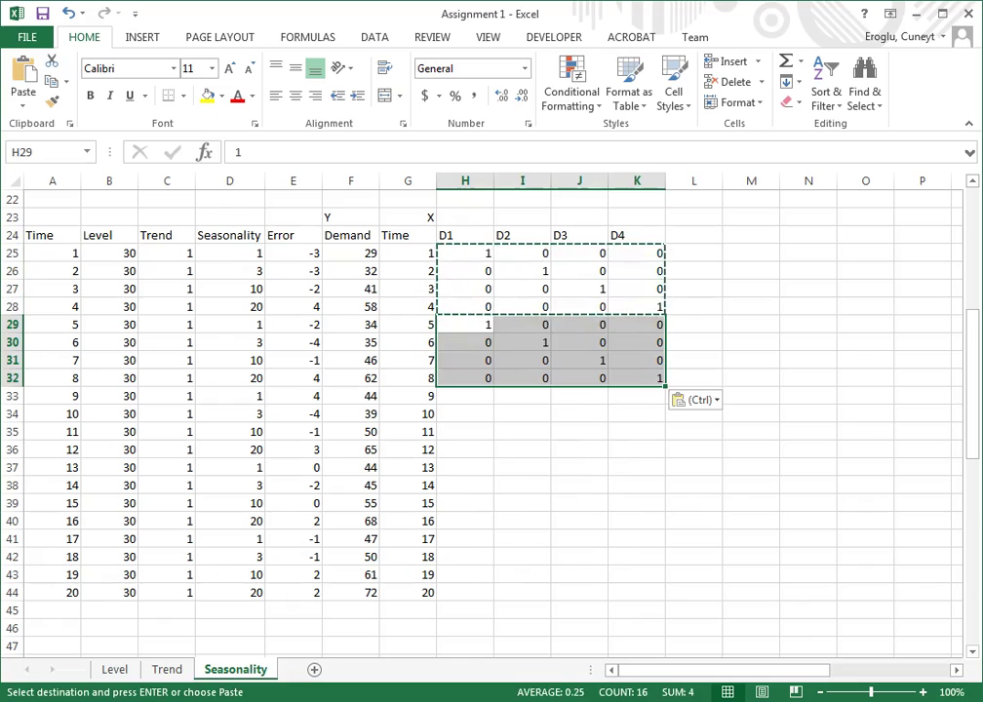
- Paste the copied dummy block into H33:K36 and H37:K40 for times 9 to 16
key(Down)
key(Down)
key(Down)
key(Down)
key(ctrl+v)
key(Down)
key(Down)
key(Down)
key(Down)
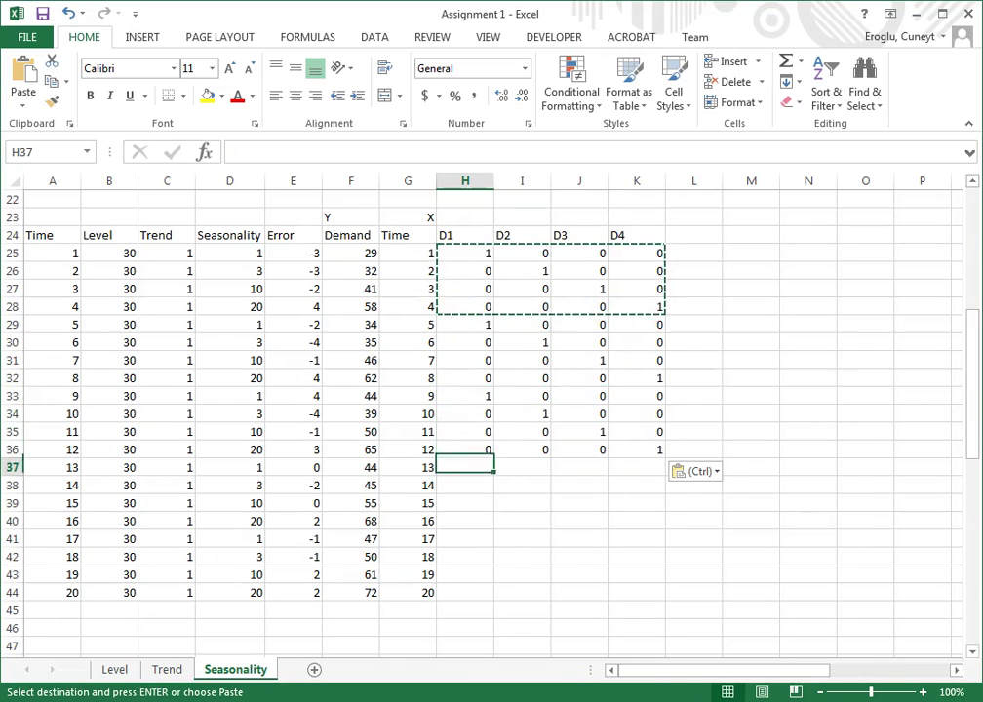
key(ctrl+v)
- Paste the copied dummy block into H41:K44 for times 17 to 20 and end copy mode
key(Down)
key(Down)
key(Down)
key(Down)
key(ctrl+v)
key(Up)
key(Up)
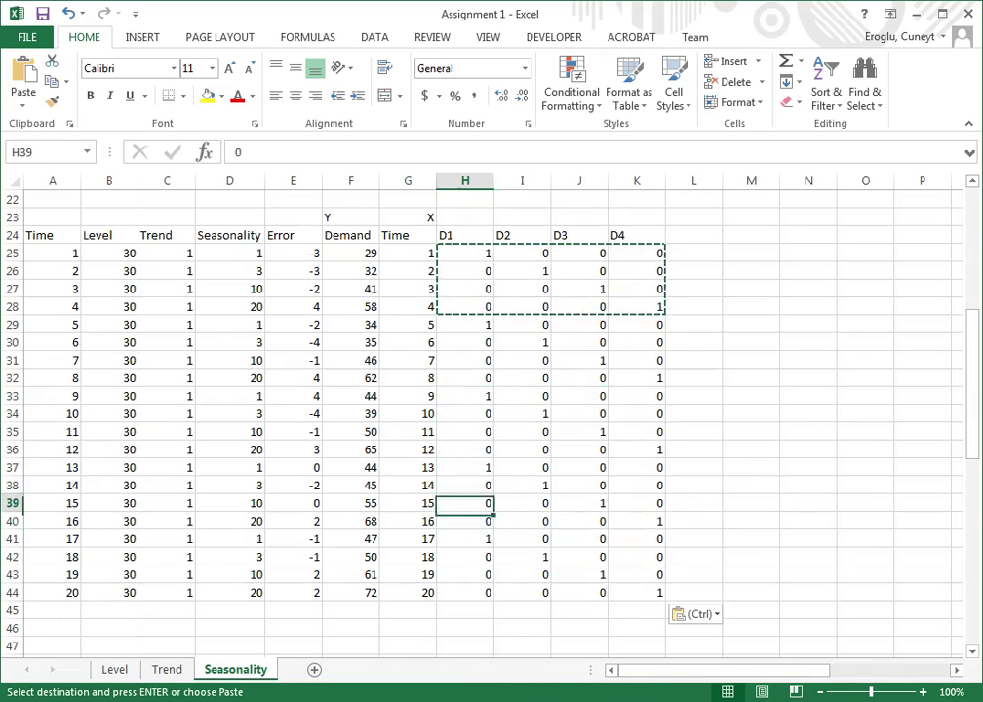
key(Up)
key(Up)
key(Up)
key(Escape)
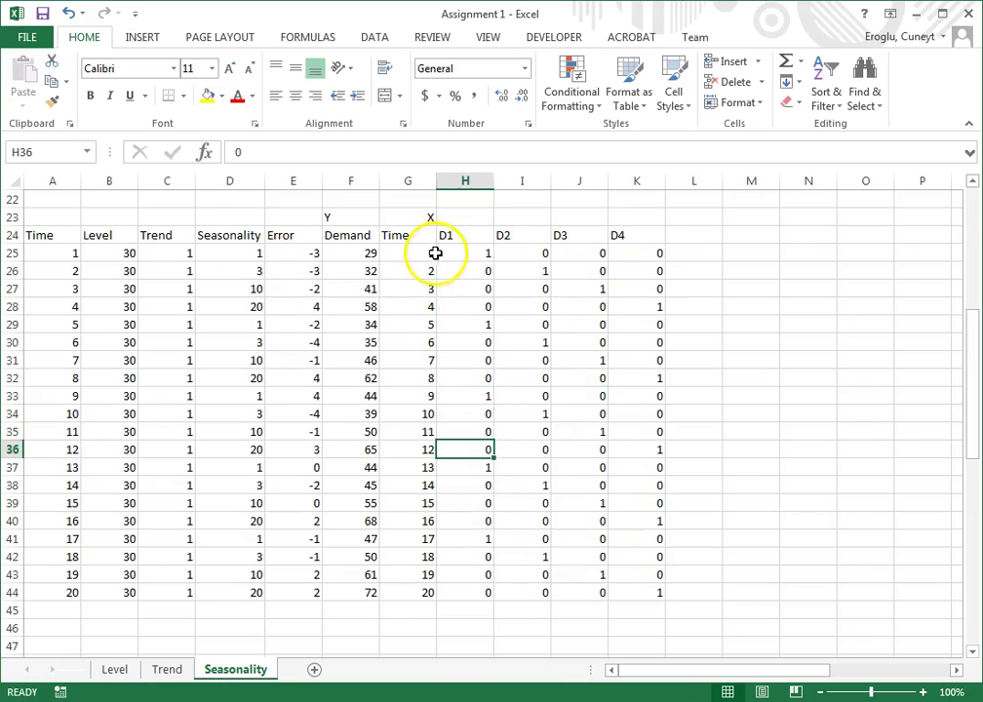
- Compare the D1 entries with their time periods in rows 25, 29, 33 and 37
click(473, 253)
click(414, 253)
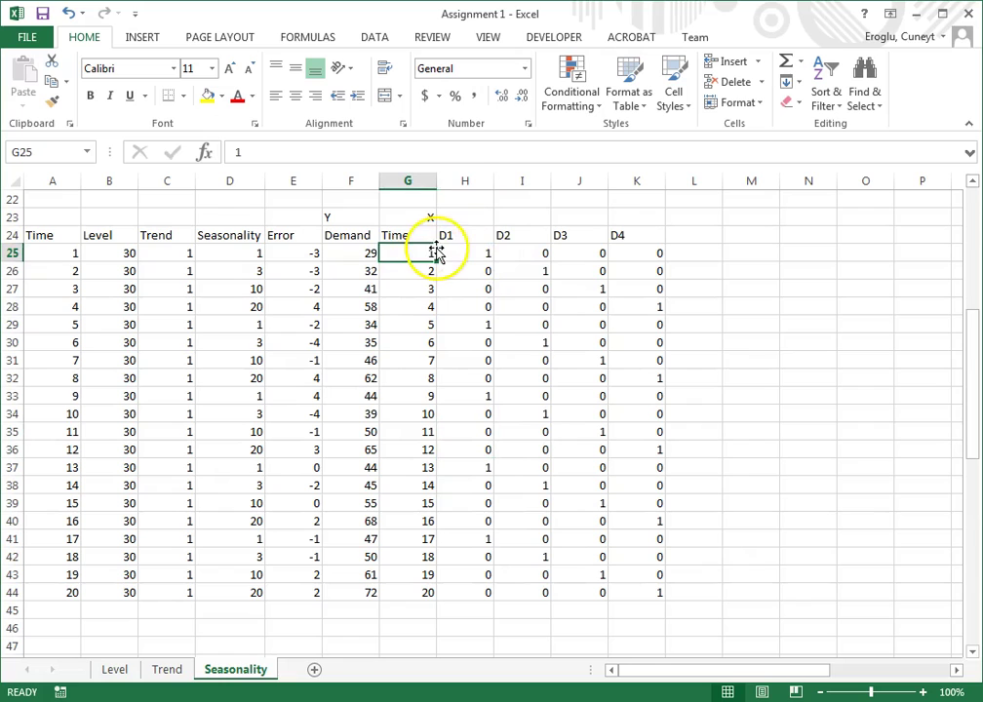
click(460, 250)
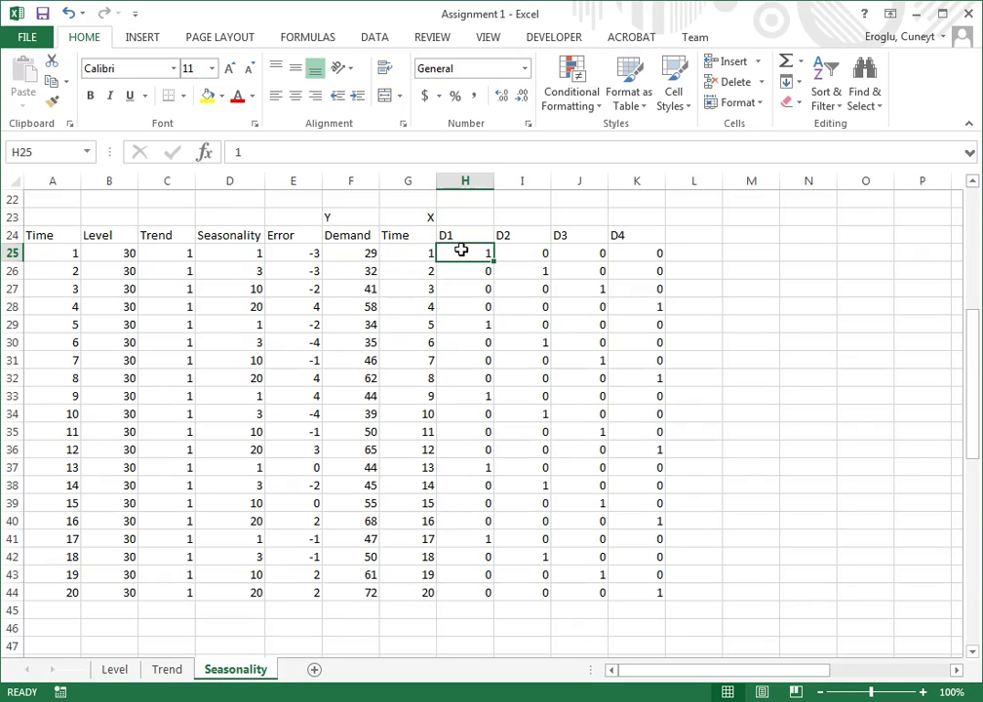
click(415, 252)
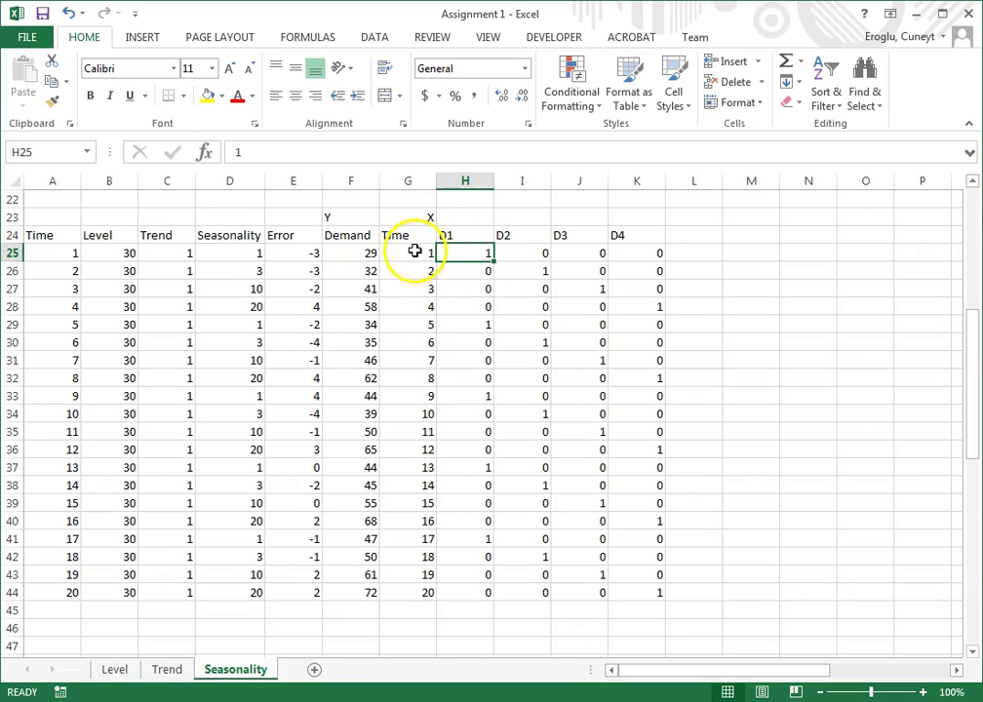
click(472, 324)
click(422, 323)
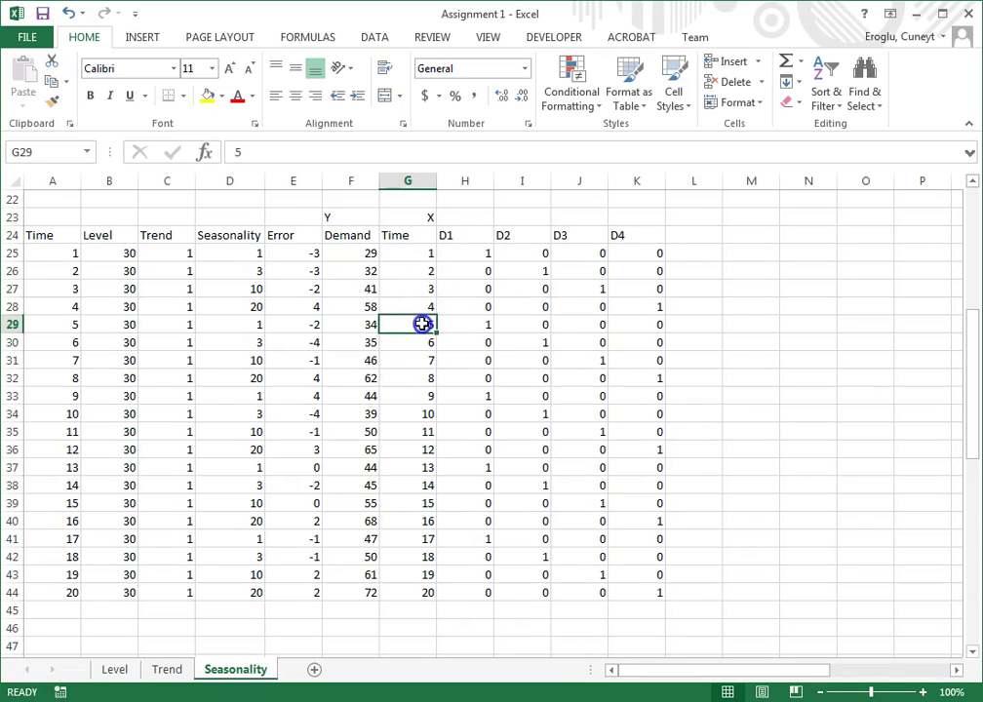
click(473, 396)
click(417, 397)
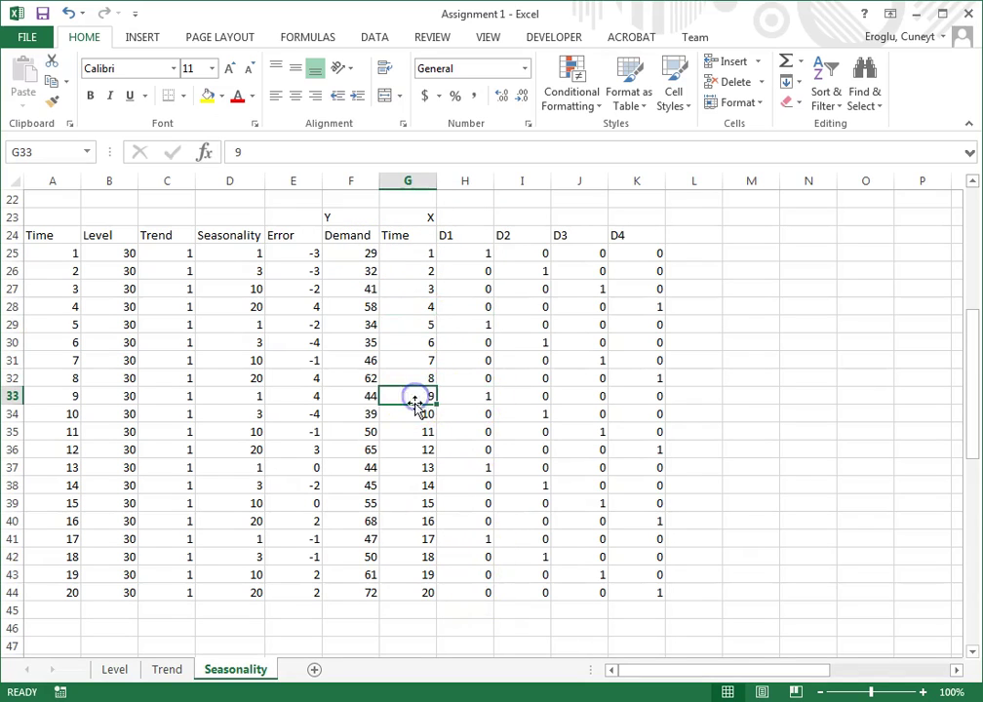
click(473, 467)
click(400, 466)
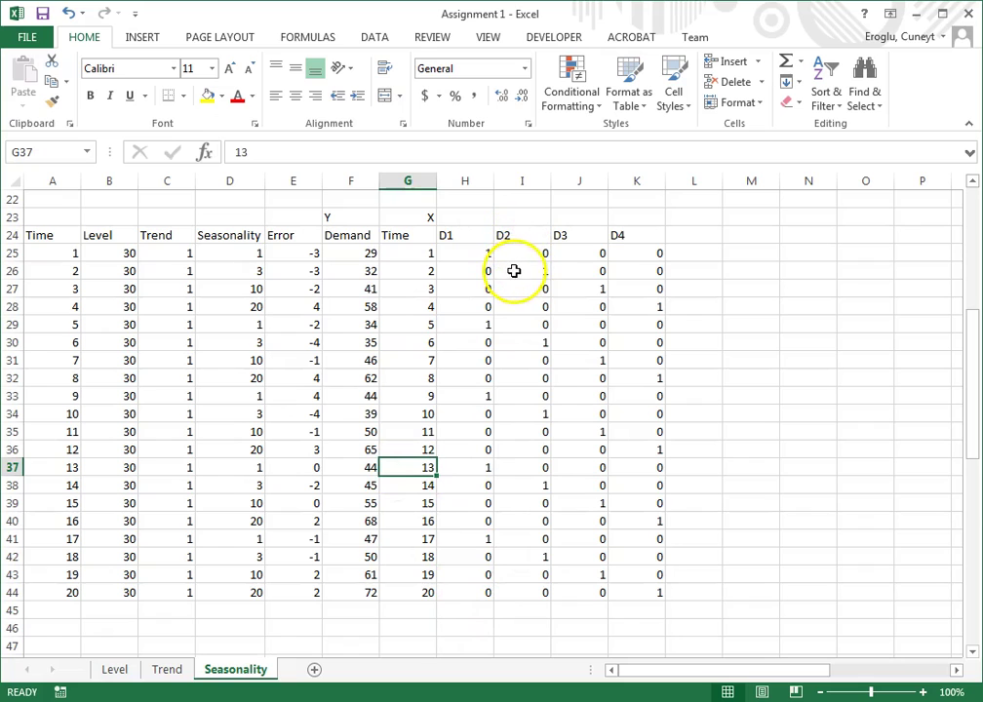
- Check the D2 entries in rows 26, 30, 34, 38 and 42
click(511, 270)
click(520, 337)
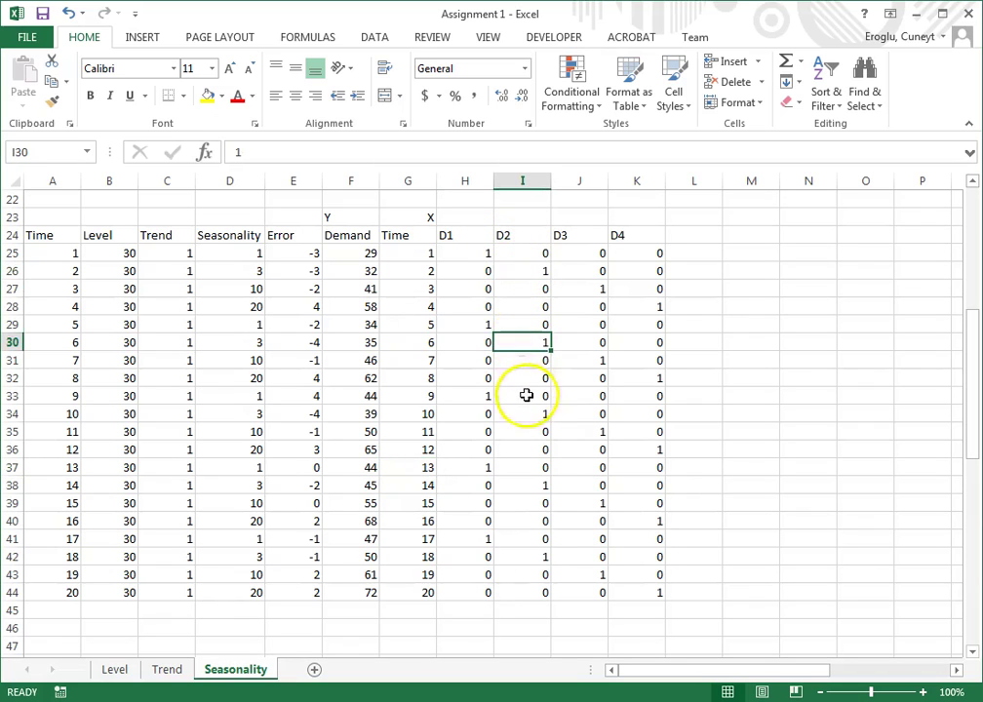
click(530, 411)
click(524, 485)
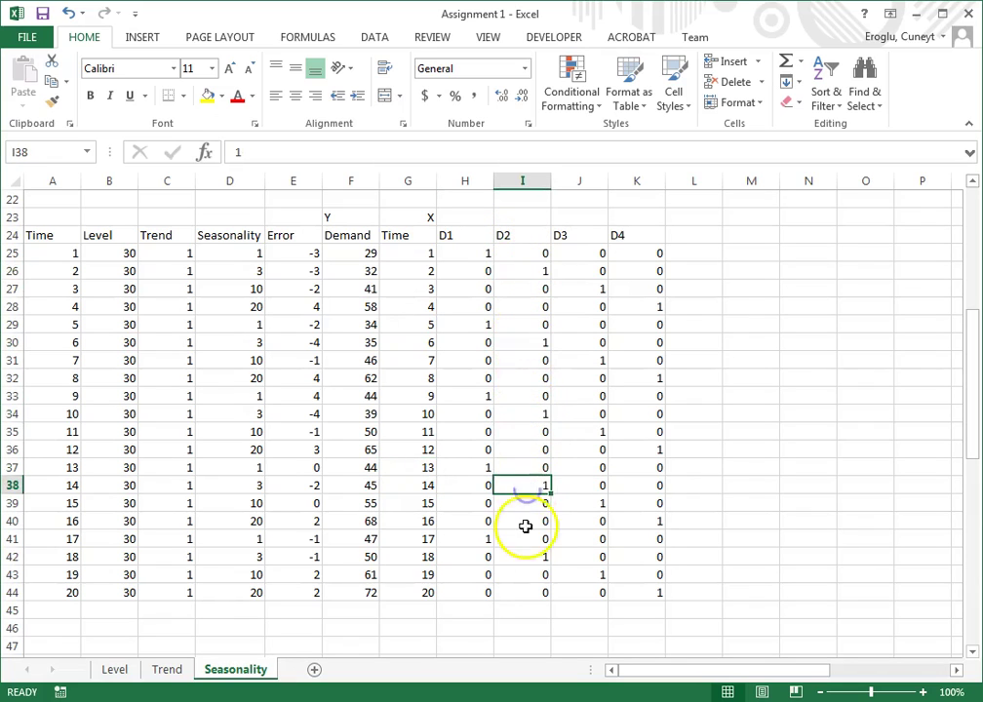
click(524, 557)
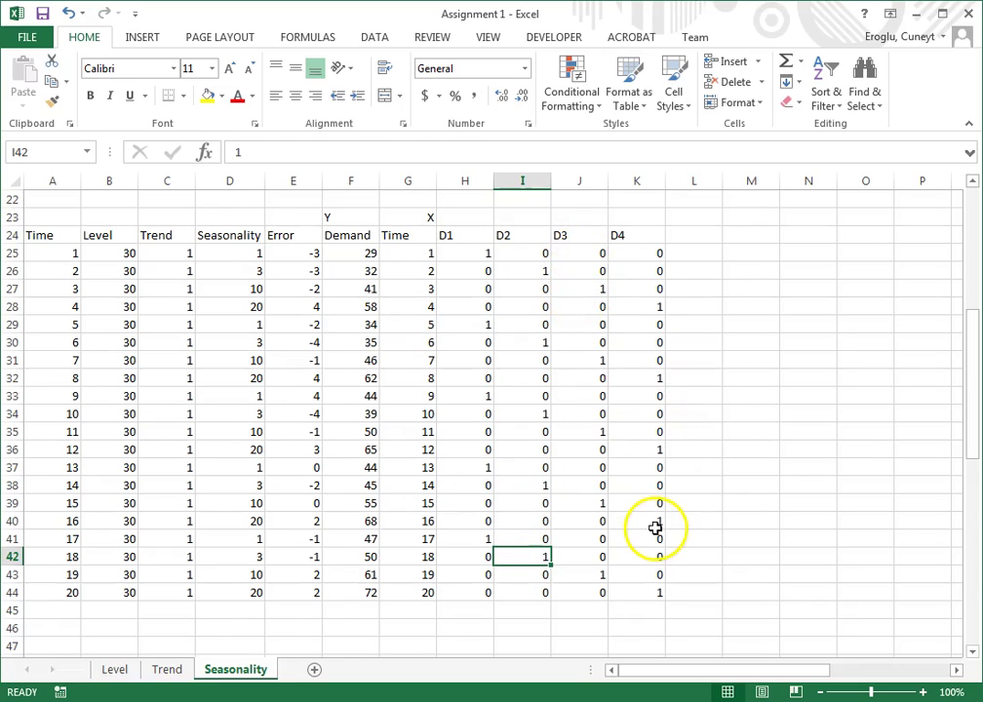
- Right-align the headings in F23:K24 and label the D1 to D4 columns X in H23:K23
drag(346, 219, 659, 234)
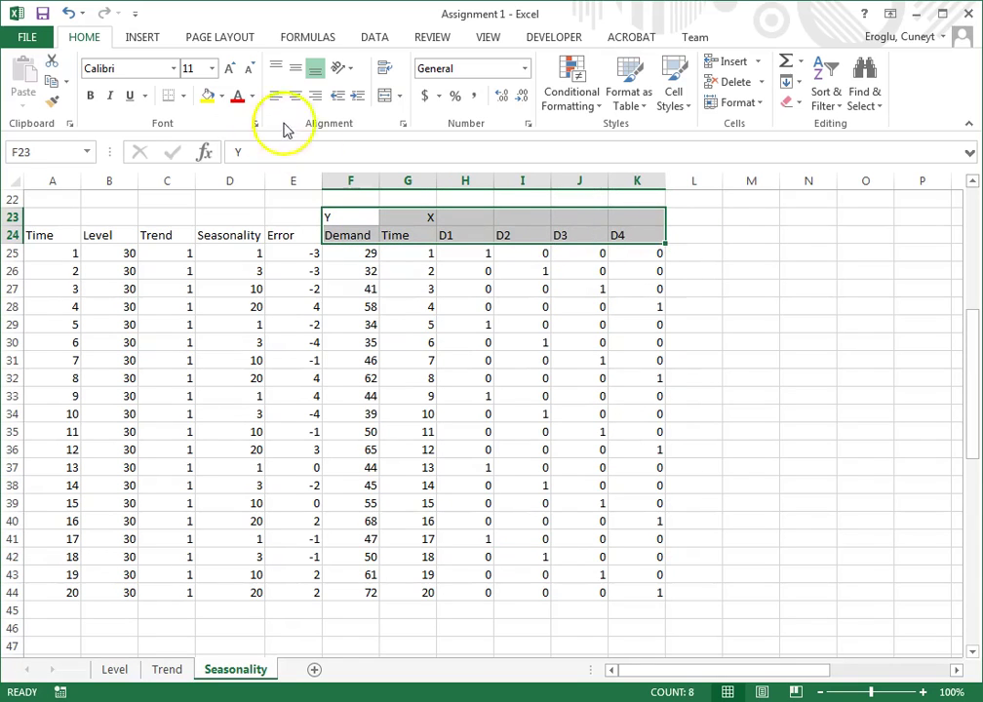
click(315, 96)
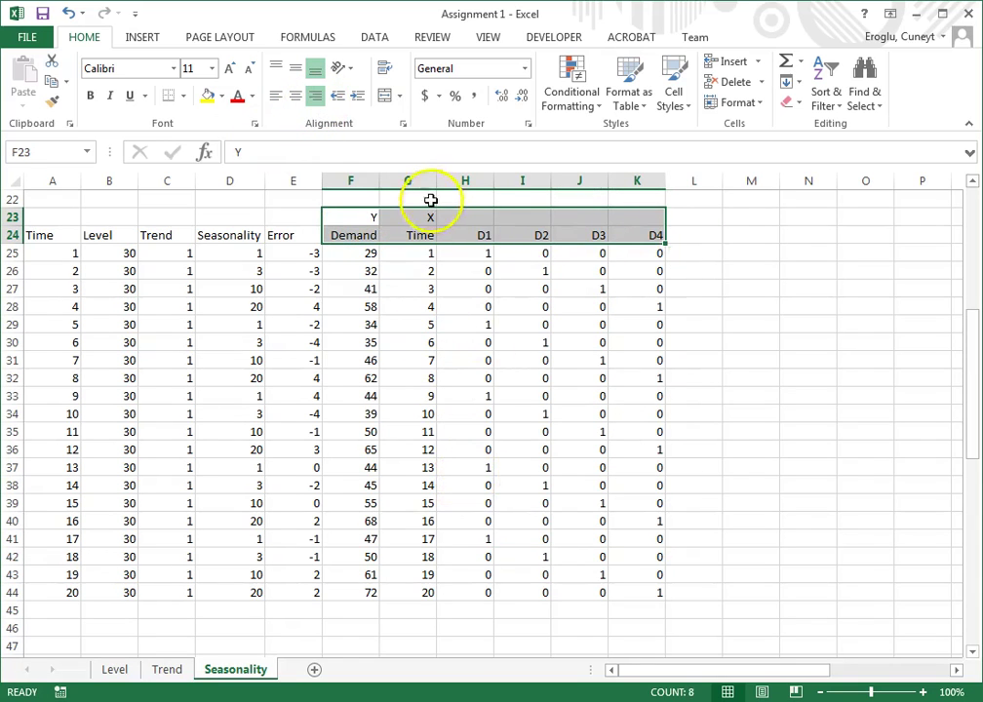
click(478, 217)
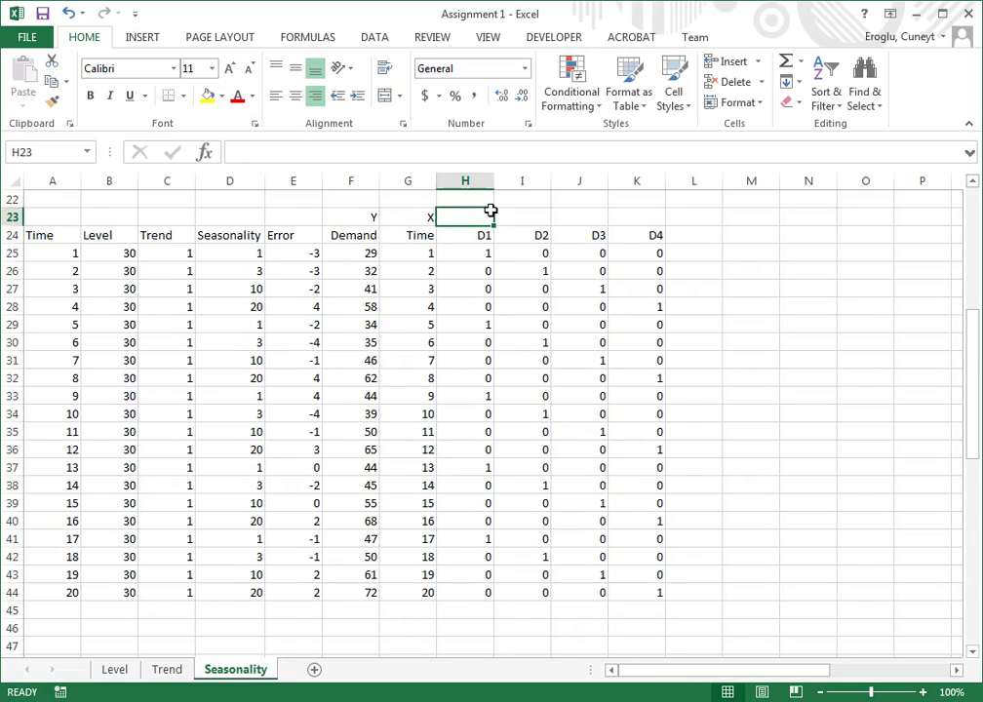
text(X)
key(Tab)
text(X)
key(Tab)
text(X)
key(Tab)
text(X)
key(Tab)
key(Down)
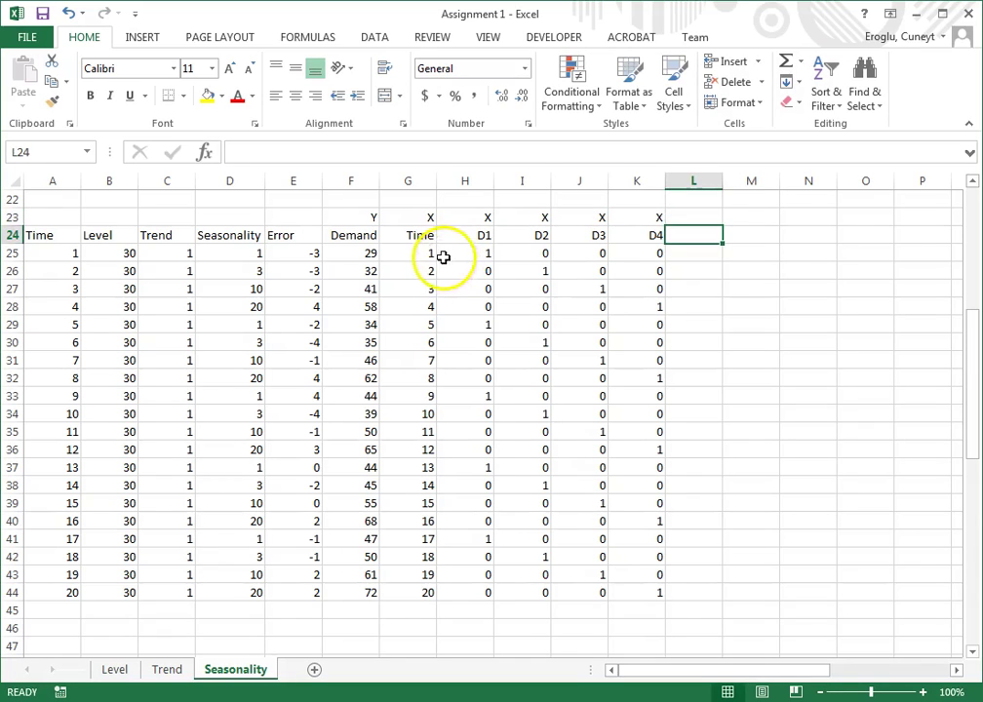
- Start a Regression analysis with the Data Analysis tool and set its input Y range to F24:F44
click(377, 39)
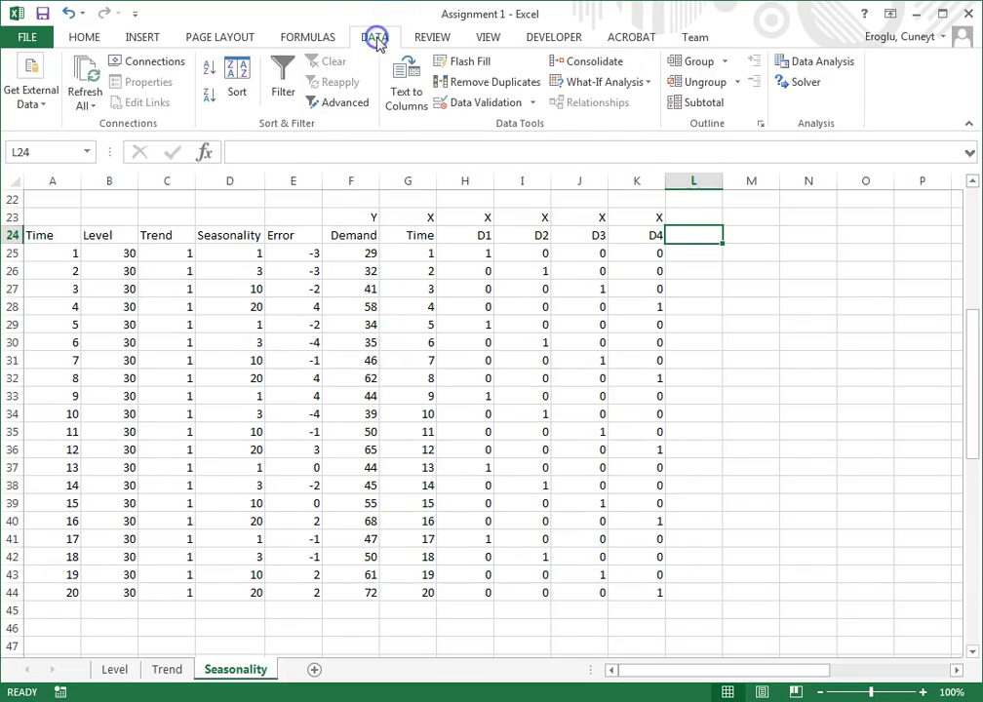
click(825, 62)
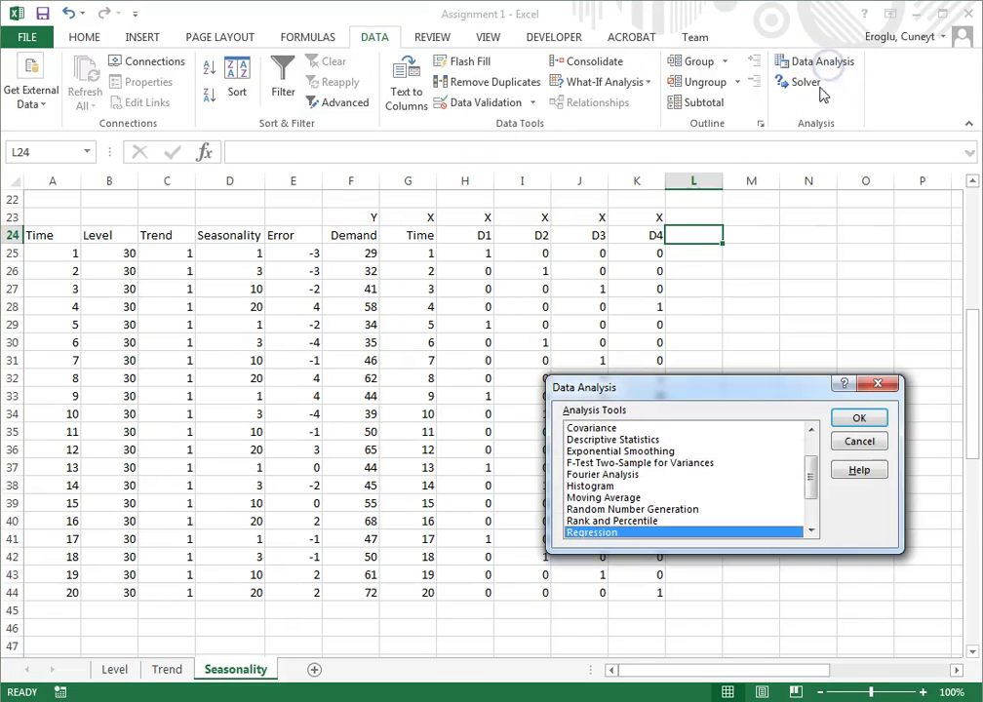
click(811, 532)
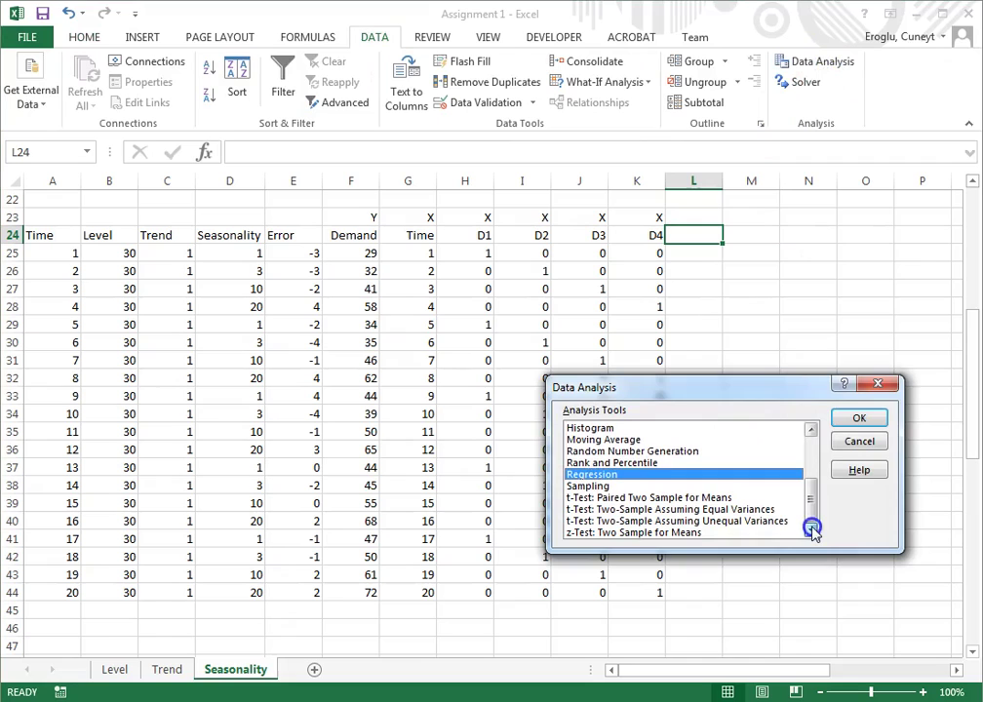
click(858, 418)
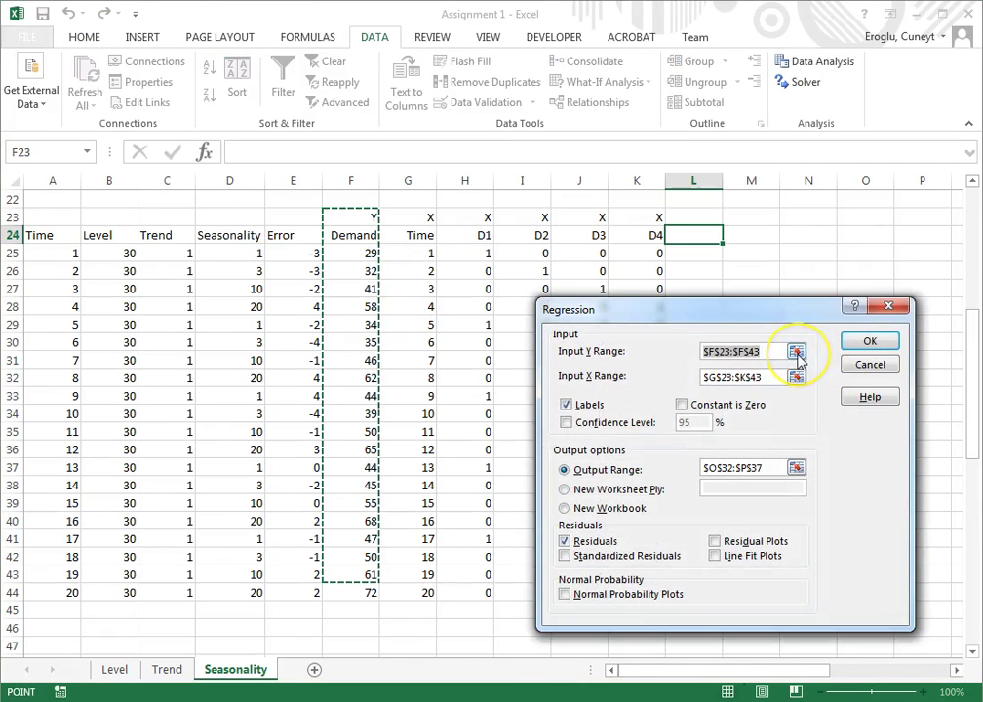
click(797, 352)
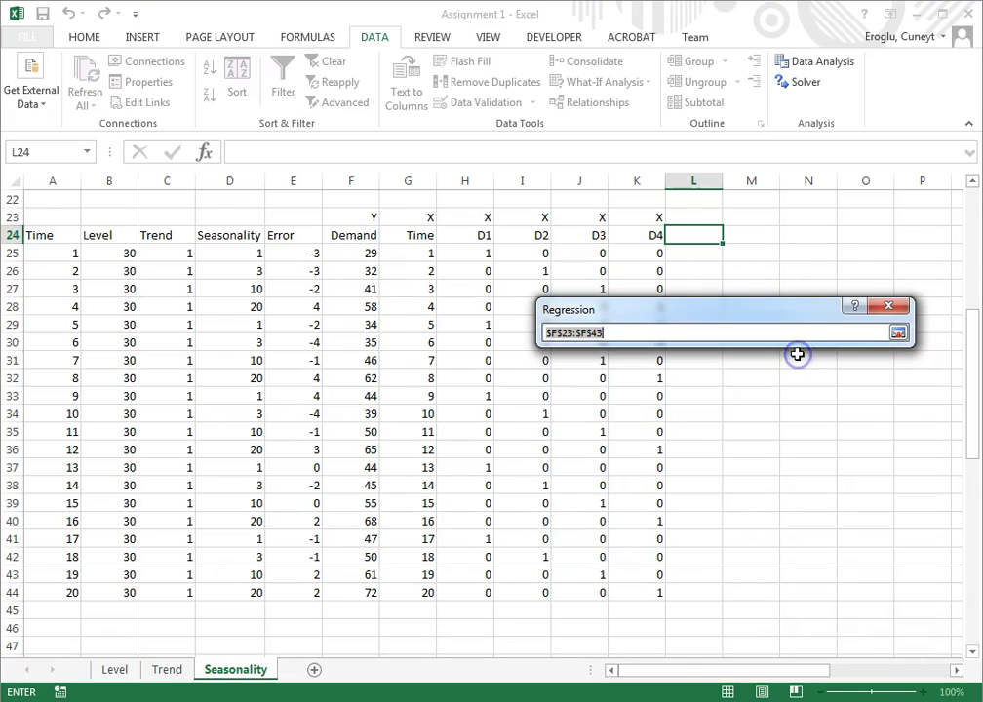
drag(351, 235, 346, 587)
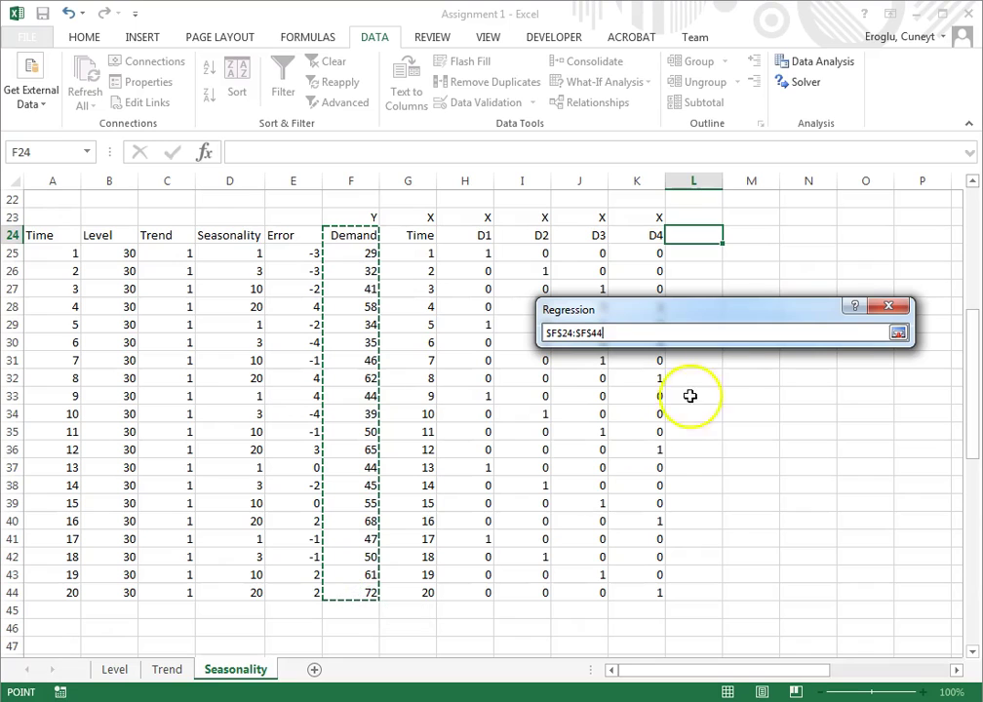
click(898, 333)
- Set the regression's input X range to G24:J44, leaving out D4, and its output range to N33:P42
click(797, 378)
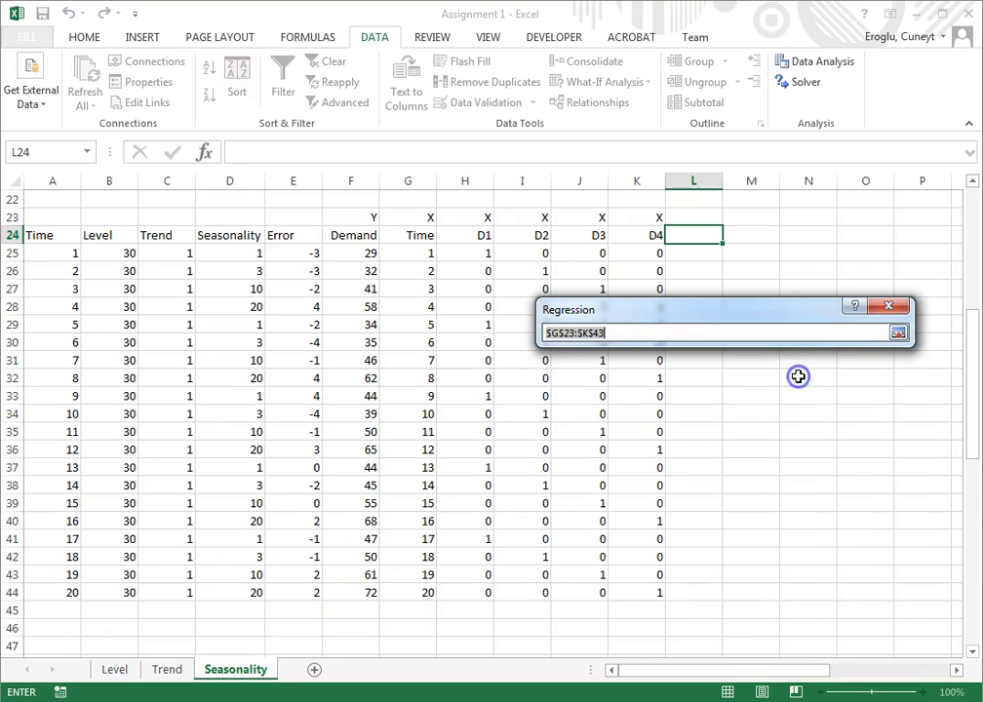
drag(409, 234, 563, 583)
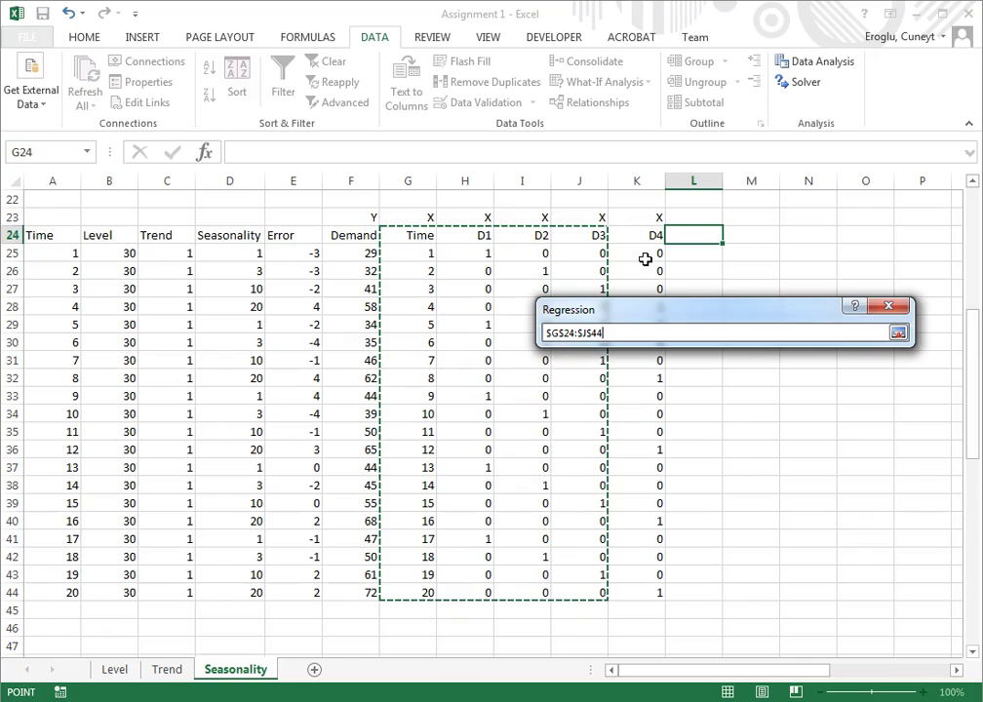
click(895, 334)
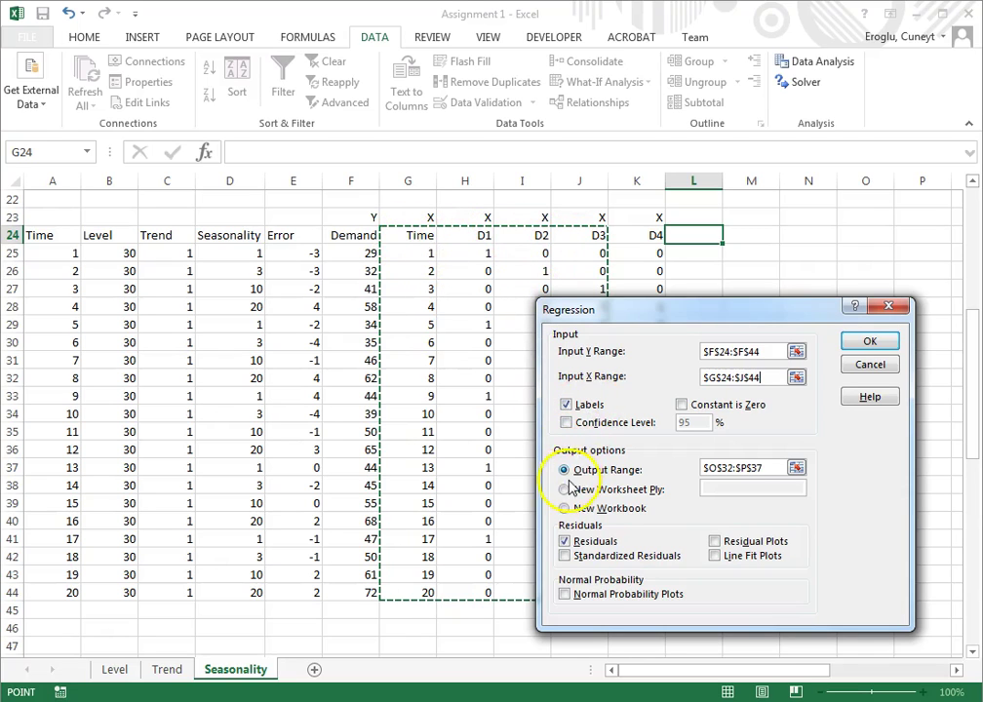
click(795, 470)
drag(816, 402, 916, 551)
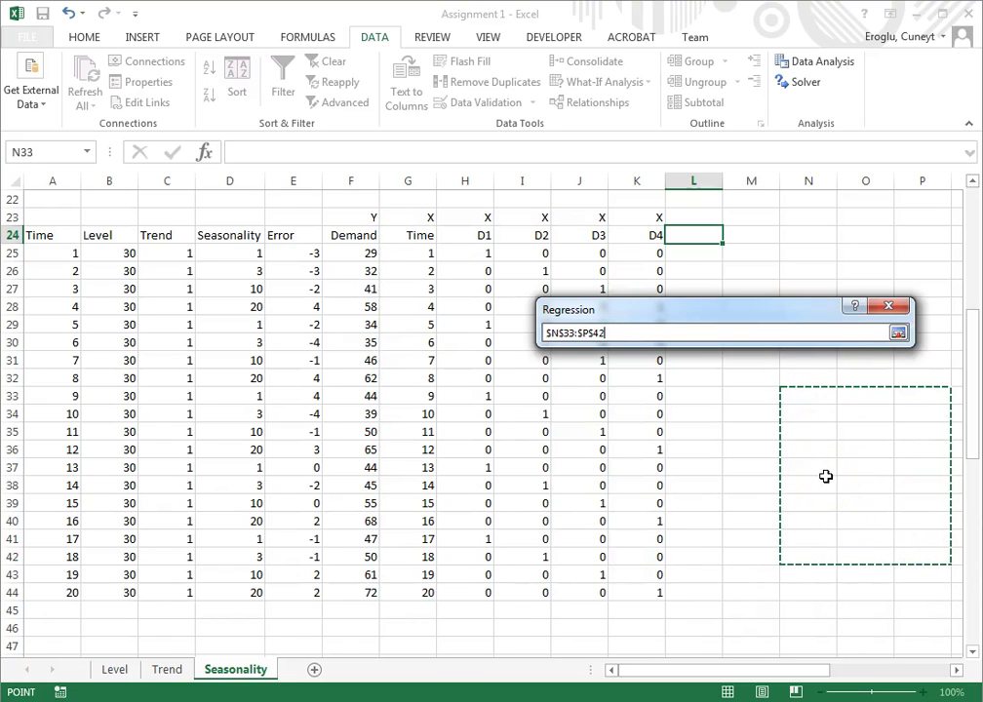
click(898, 334)
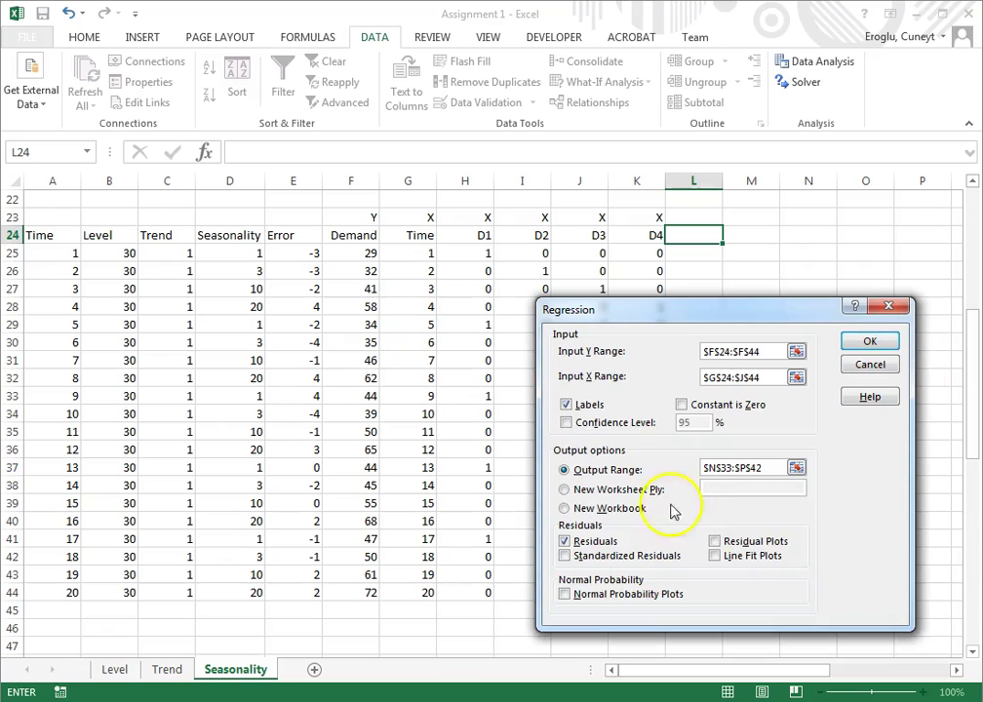
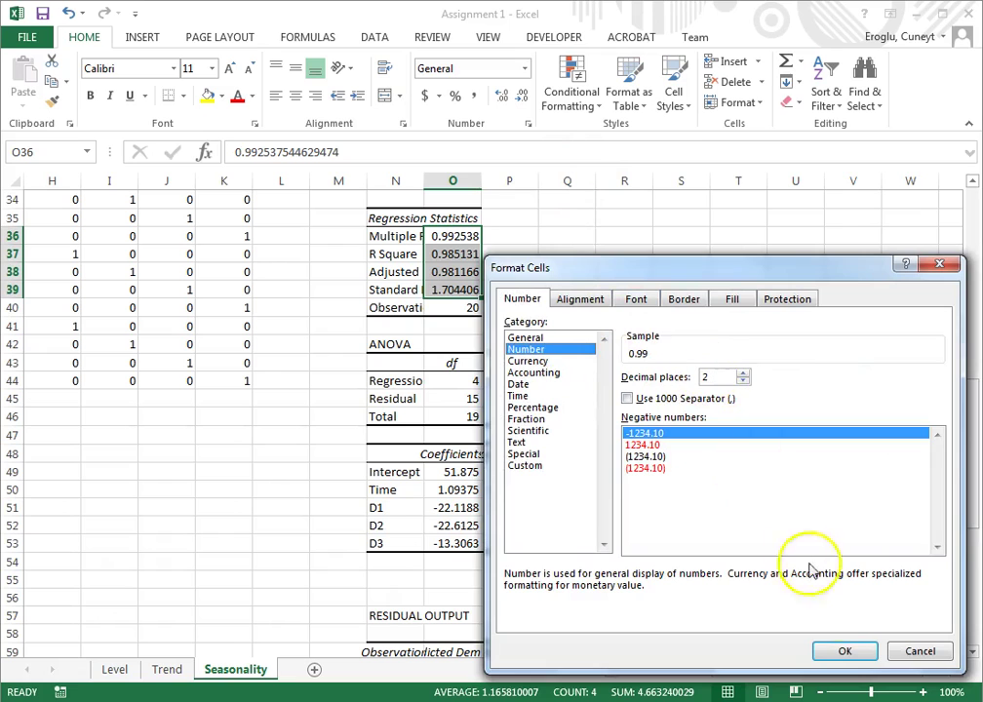
- Format the regression coefficients table values in O49:V53 as Number with two decimal places
drag(434, 473, 853, 543)
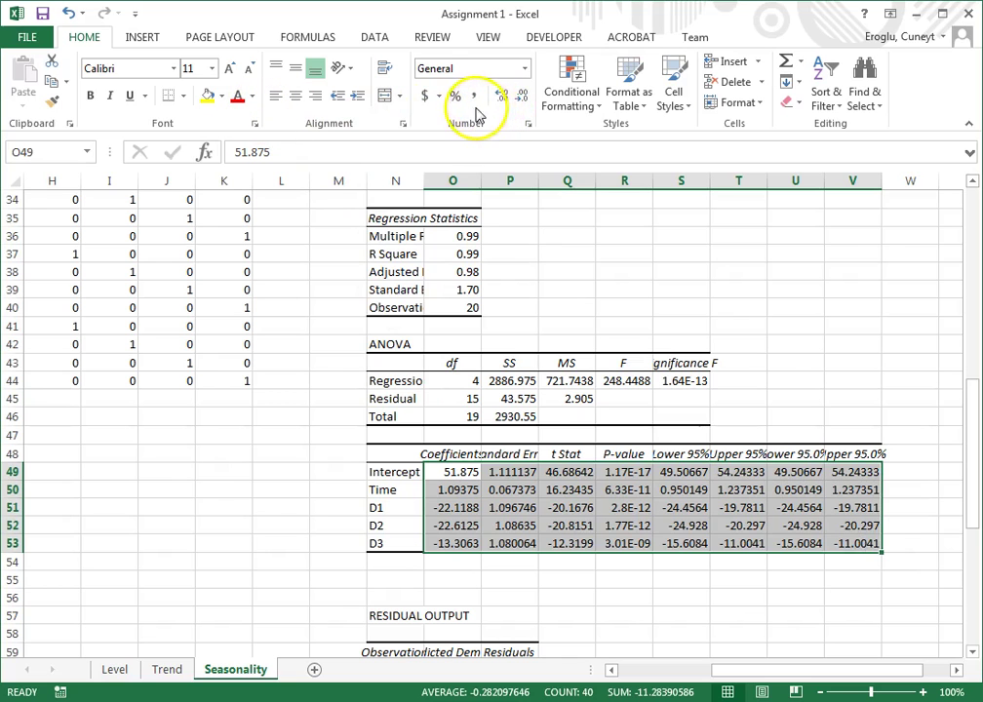
click(528, 124)
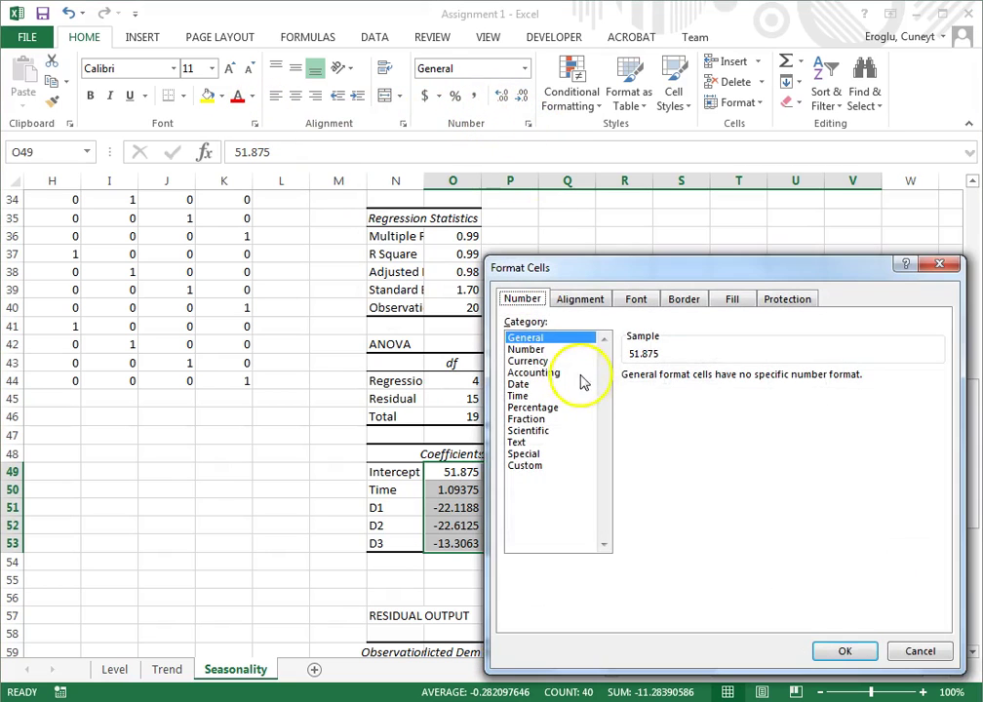
click(560, 350)
click(842, 651)
click(623, 575)
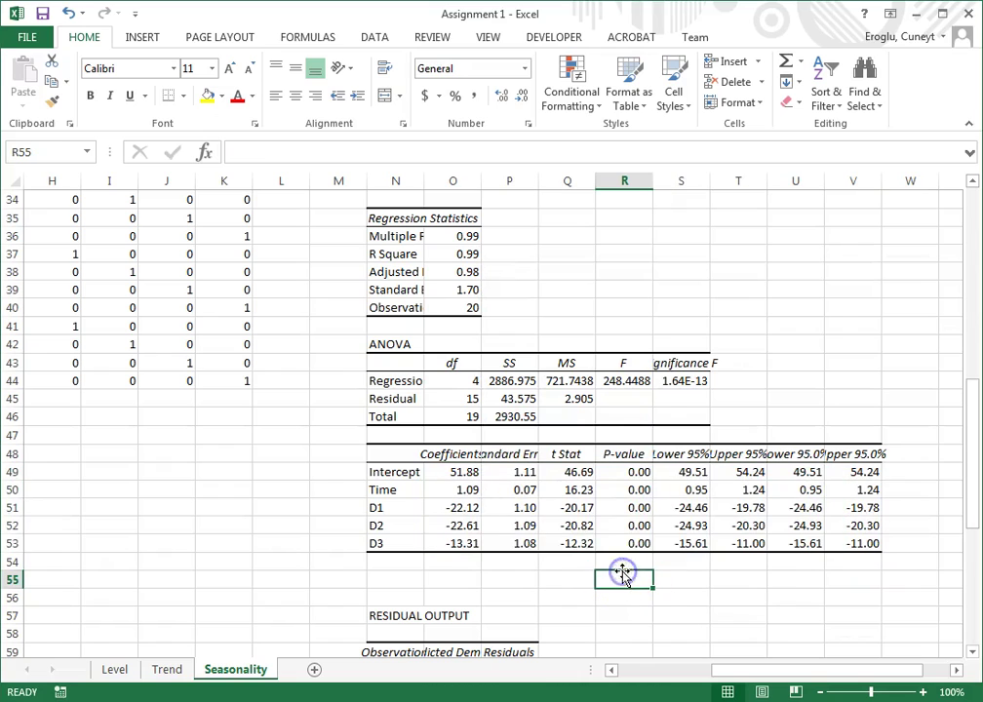
- Examine the R Square value and the coefficients of the intercept, Time, D1, D2 and D3 in the regression output
click(401, 254)
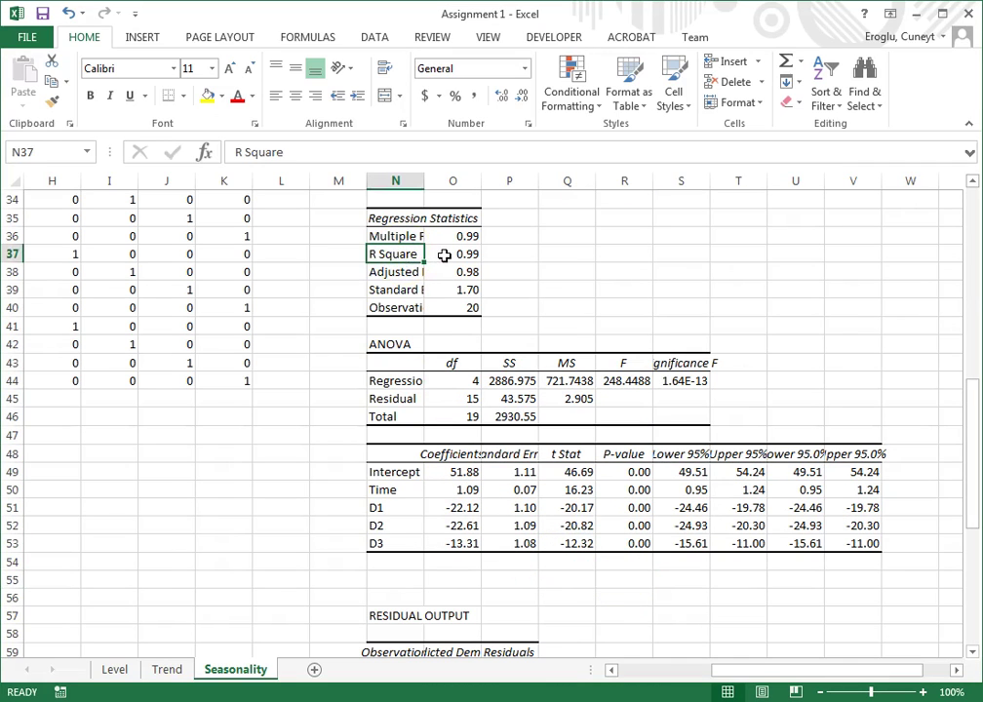
click(456, 256)
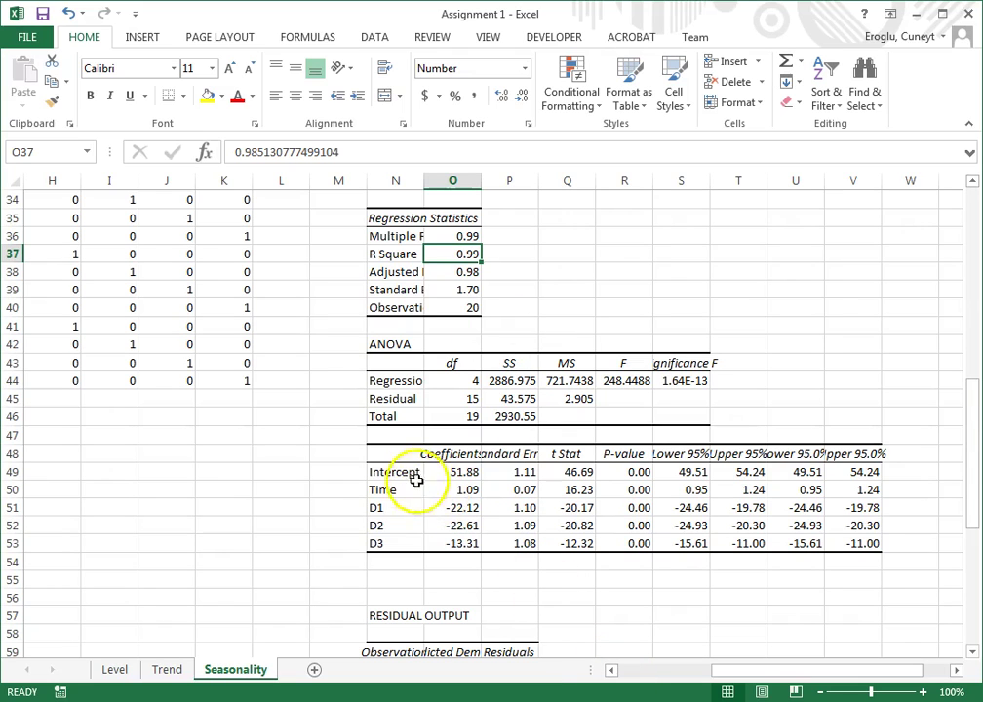
drag(416, 471, 453, 474)
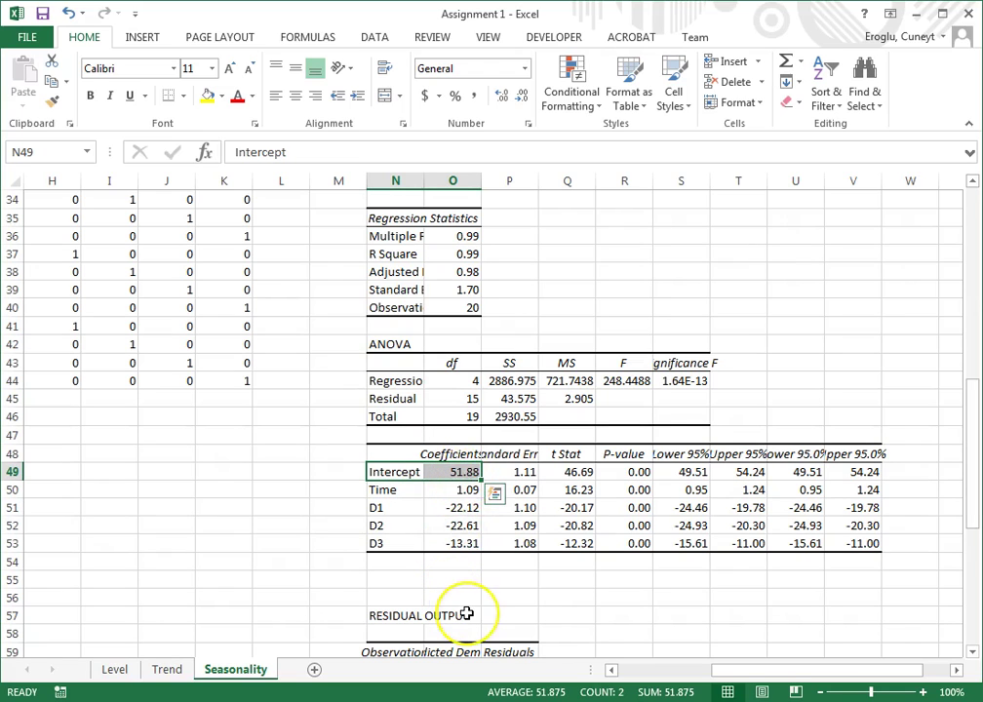
click(395, 492)
click(450, 490)
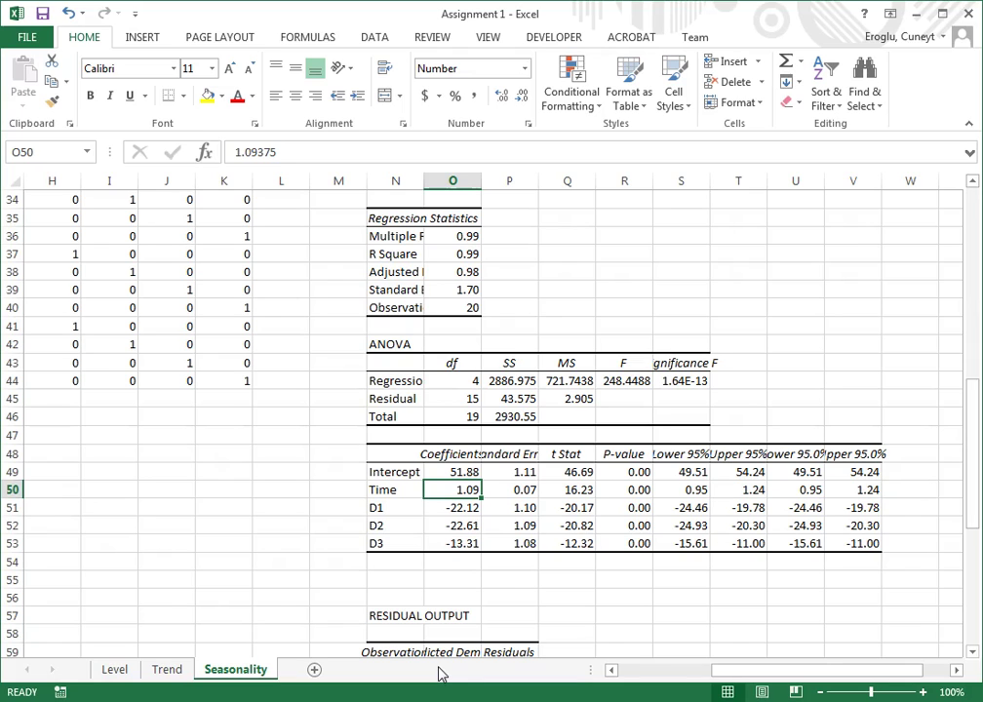
click(376, 510)
click(431, 508)
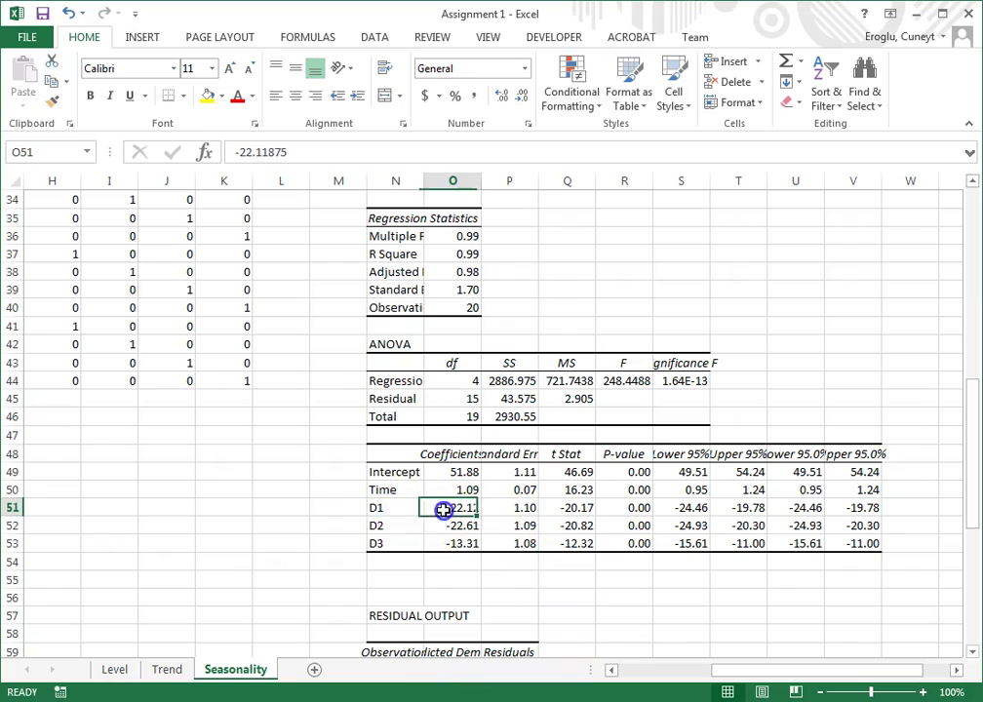
click(388, 528)
click(446, 527)
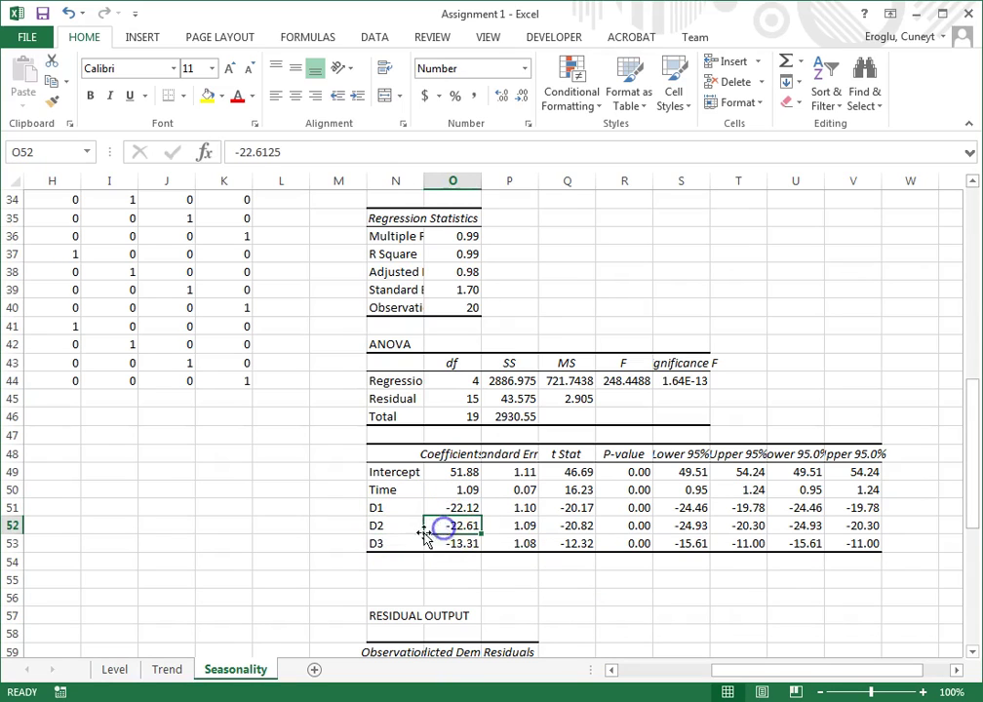
click(386, 544)
click(449, 545)
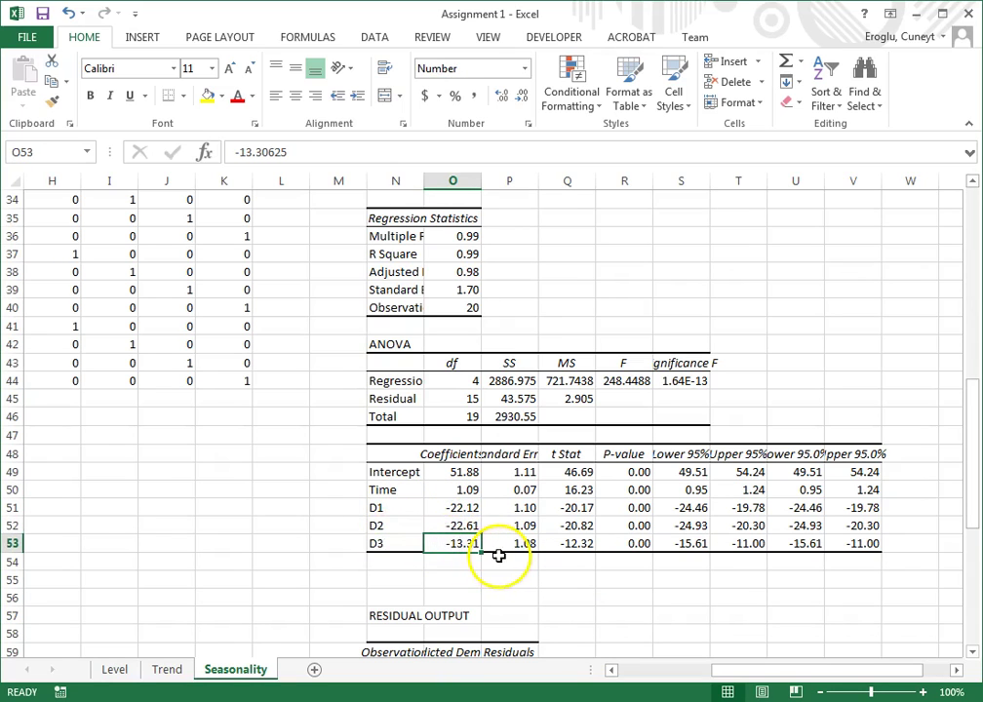
- Widen column O so that the Predicted Demand heading in the residual output fits in its cell
scroll(507, 551, down, 5)
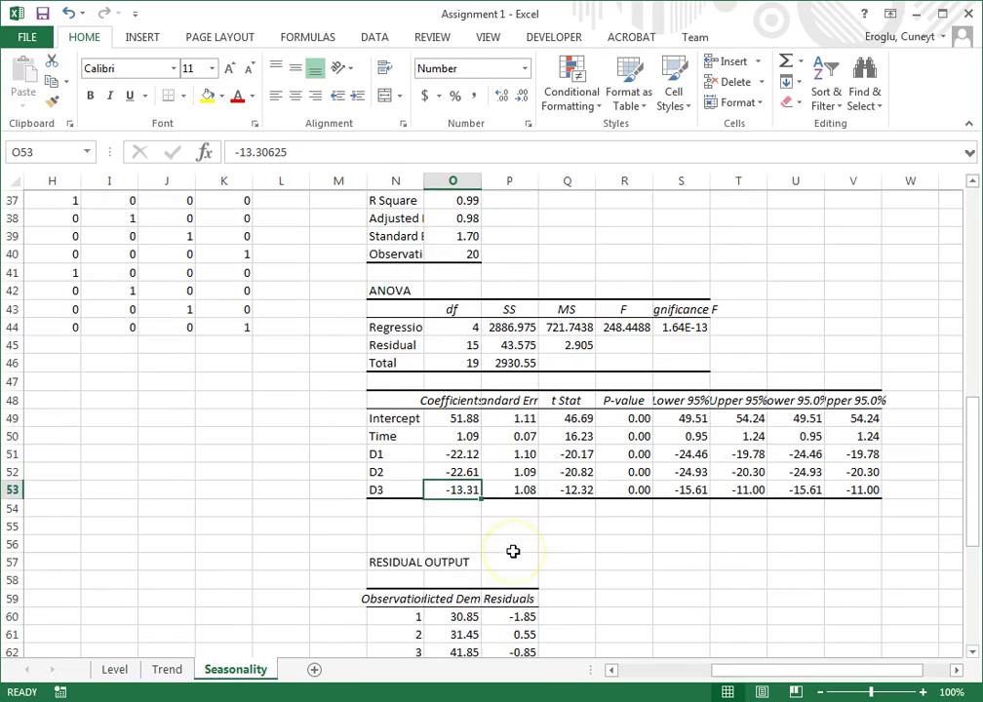
scroll(509, 551, down, 2)
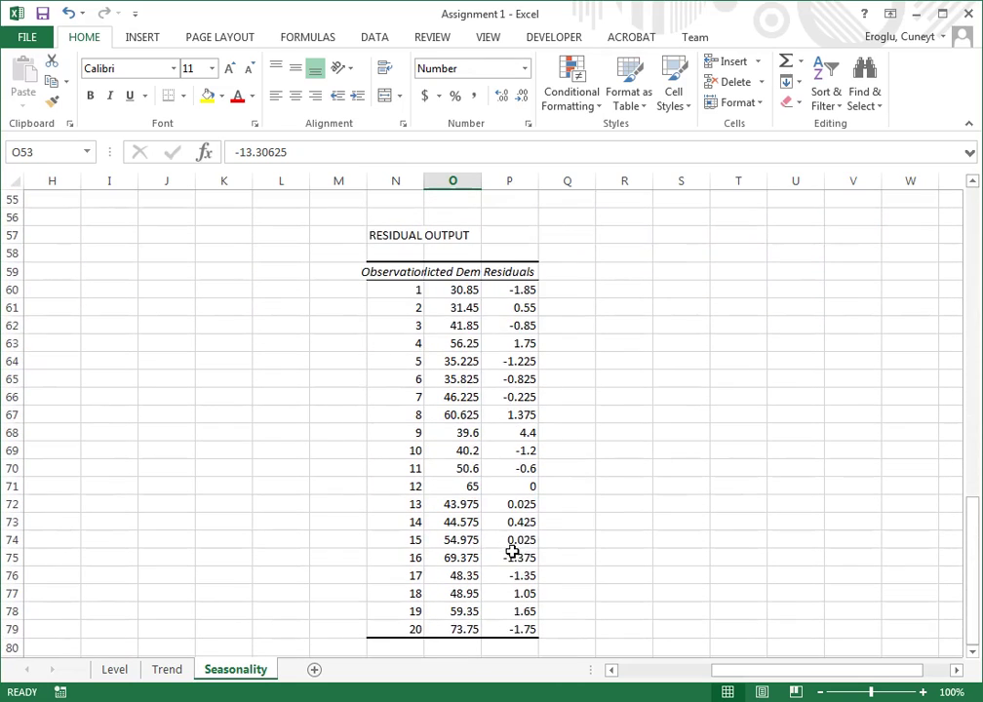
click(465, 288)
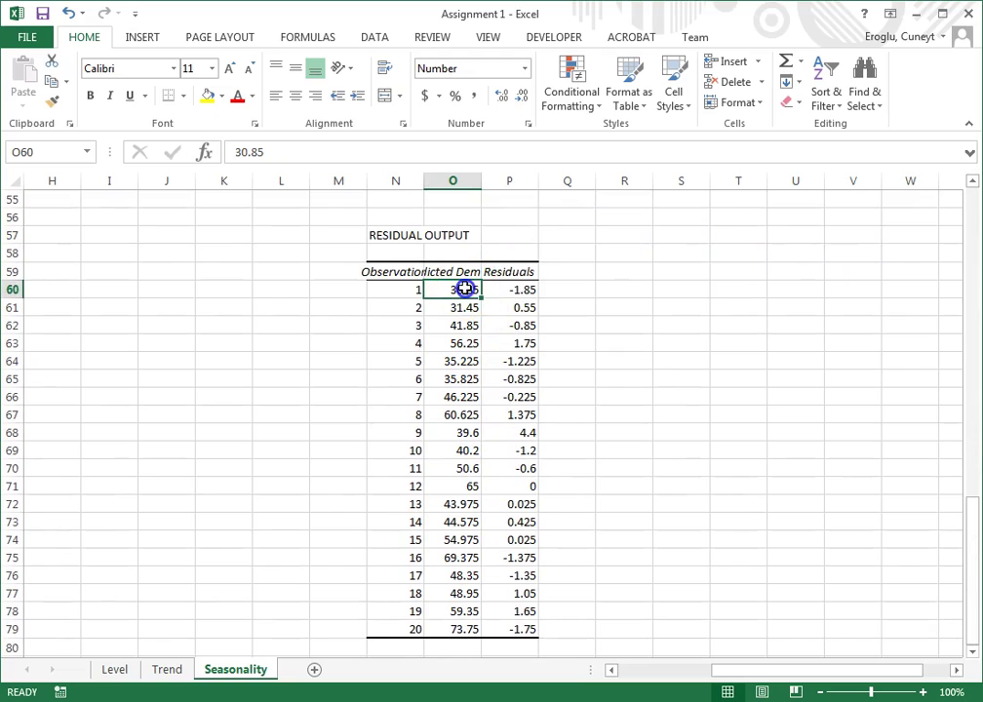
click(449, 271)
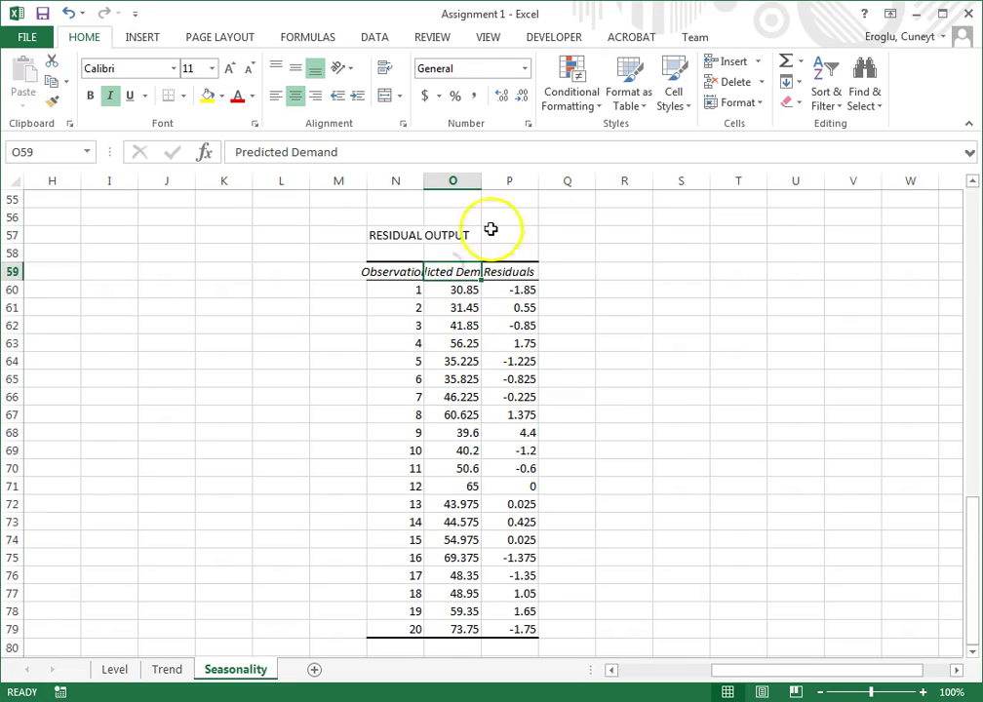
drag(482, 183, 543, 183)
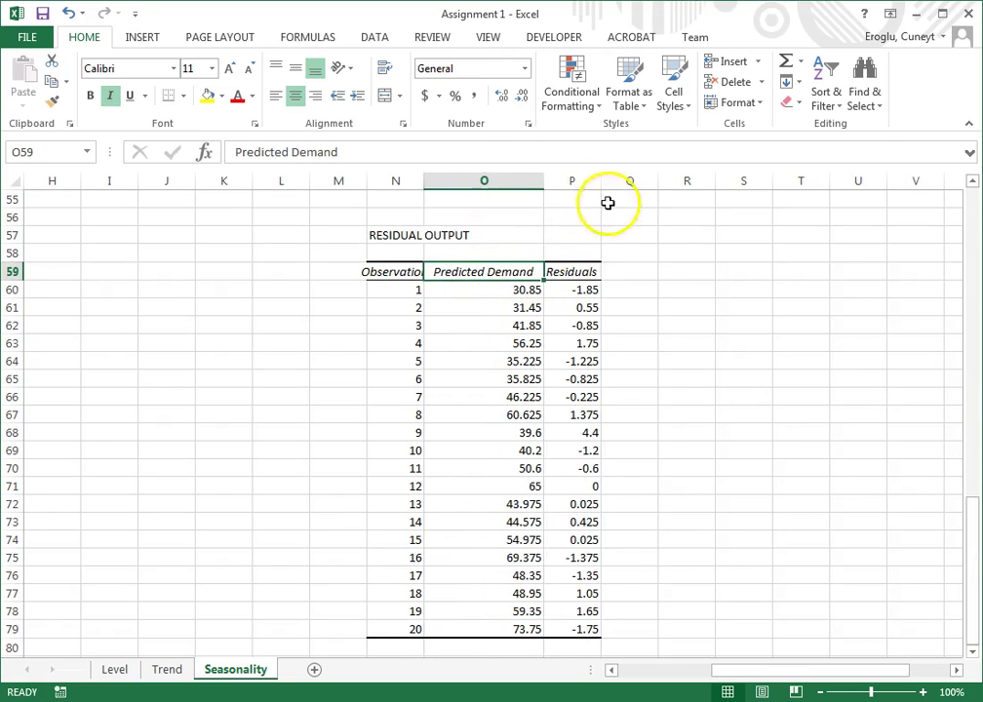
click(580, 268)
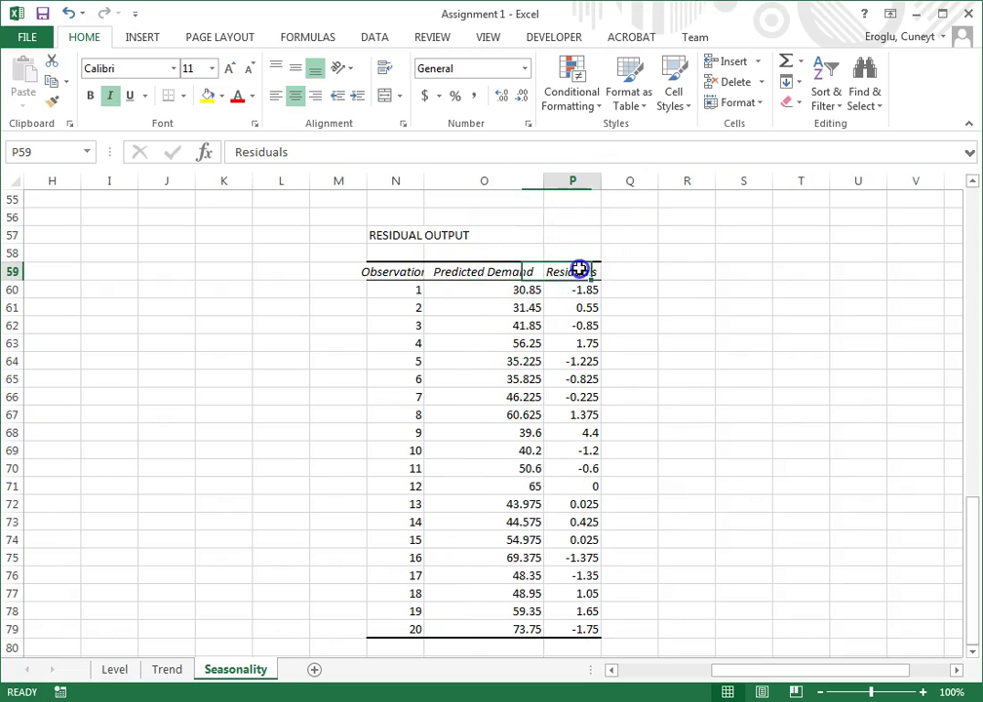
- Add a new data series named Regression to the demand chart above the regression output
click(483, 282)
drag(482, 269, 467, 622)
scroll(766, 550, up, 11)
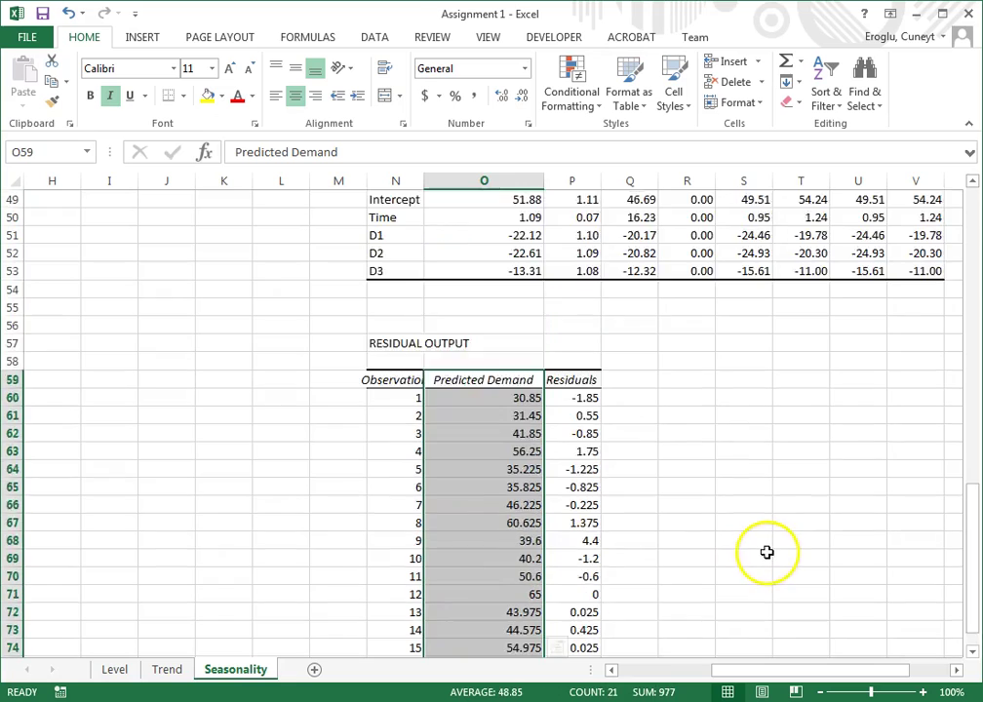
scroll(768, 551, up, 5)
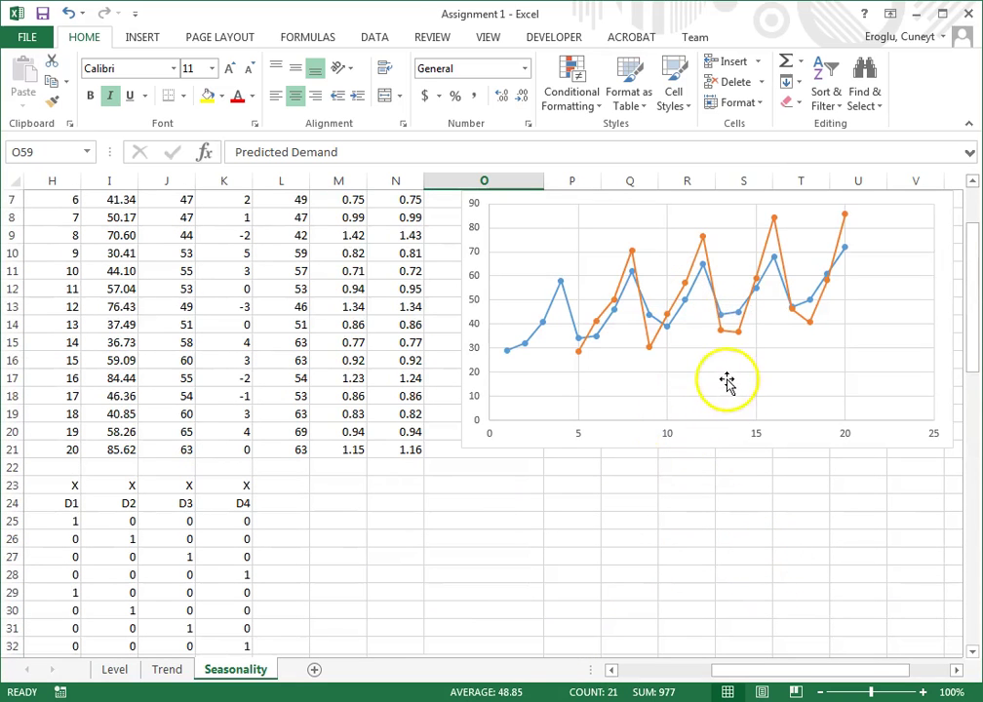
right_click(889, 284)
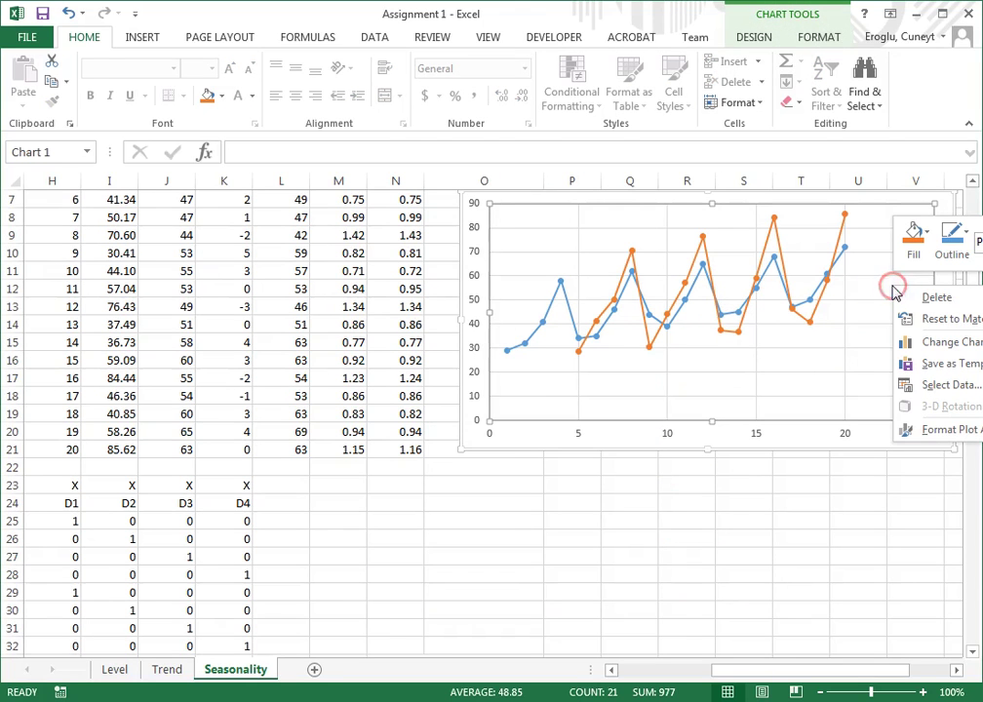
right_click(834, 333)
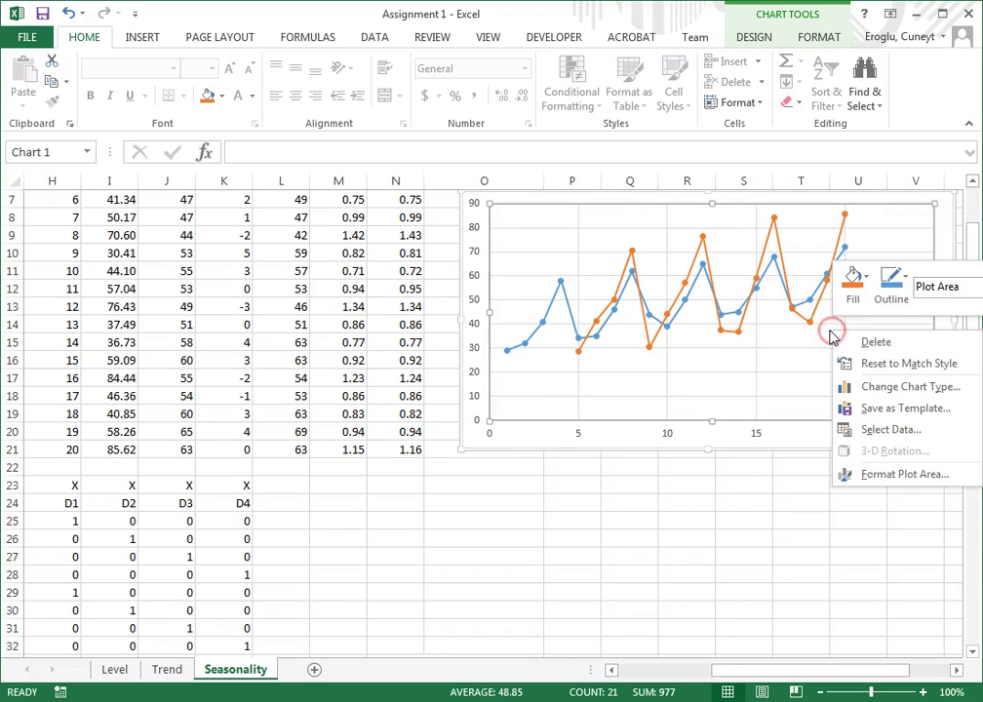
click(866, 431)
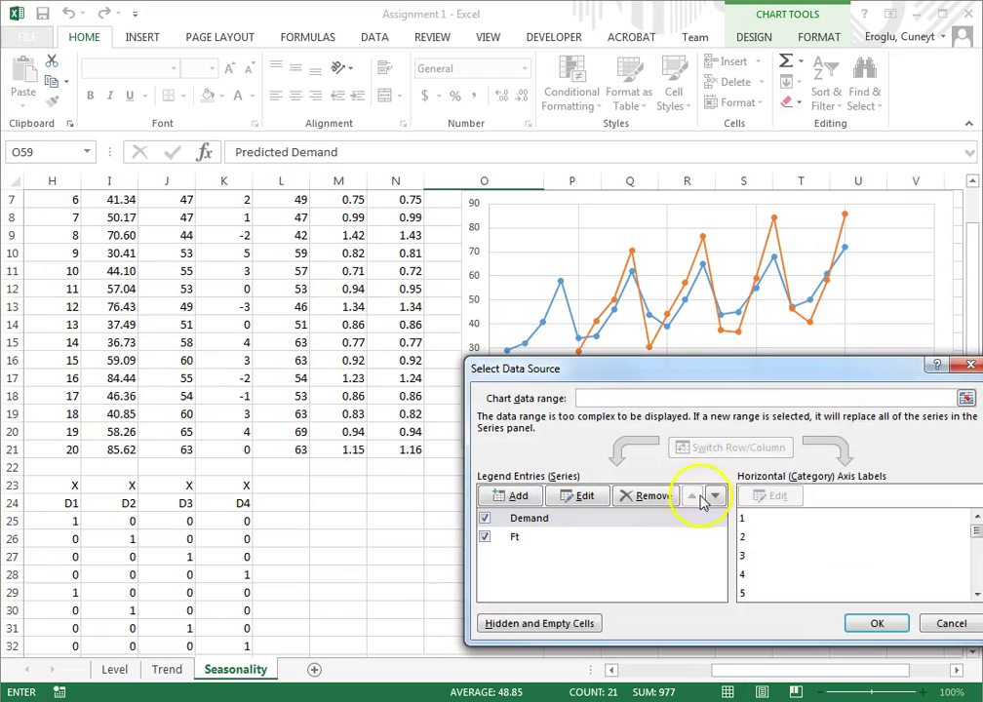
click(517, 497)
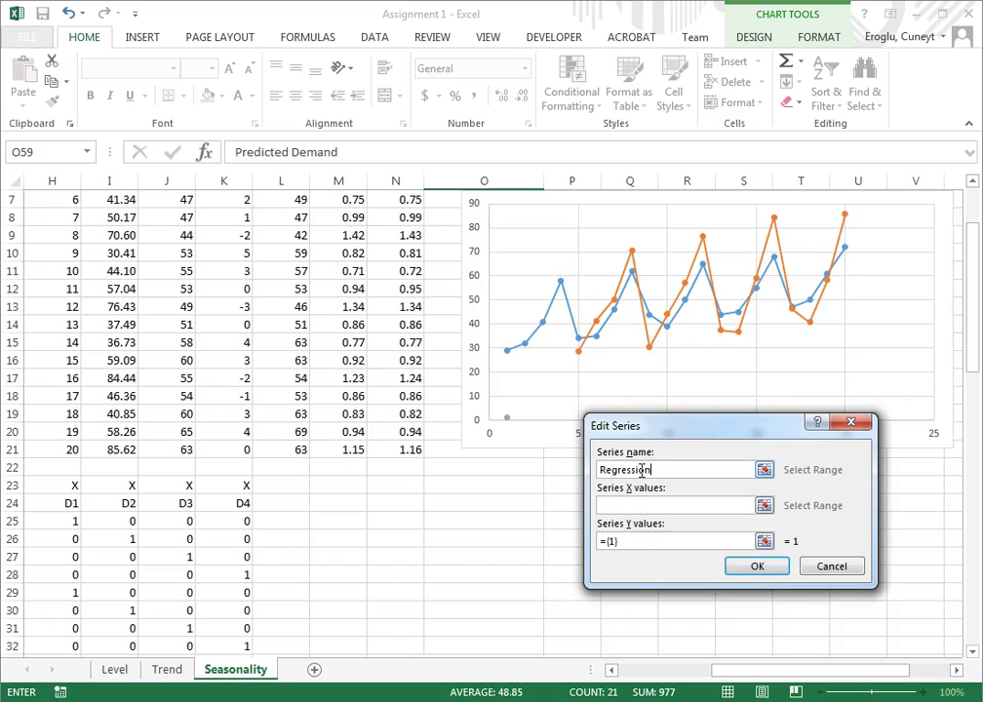
click(687, 423)
drag(687, 424, 660, 360)
- Set the Regression series' X values to the observation numbers in N60:N79 of the Seasonality sheet
click(723, 444)
click(736, 444)
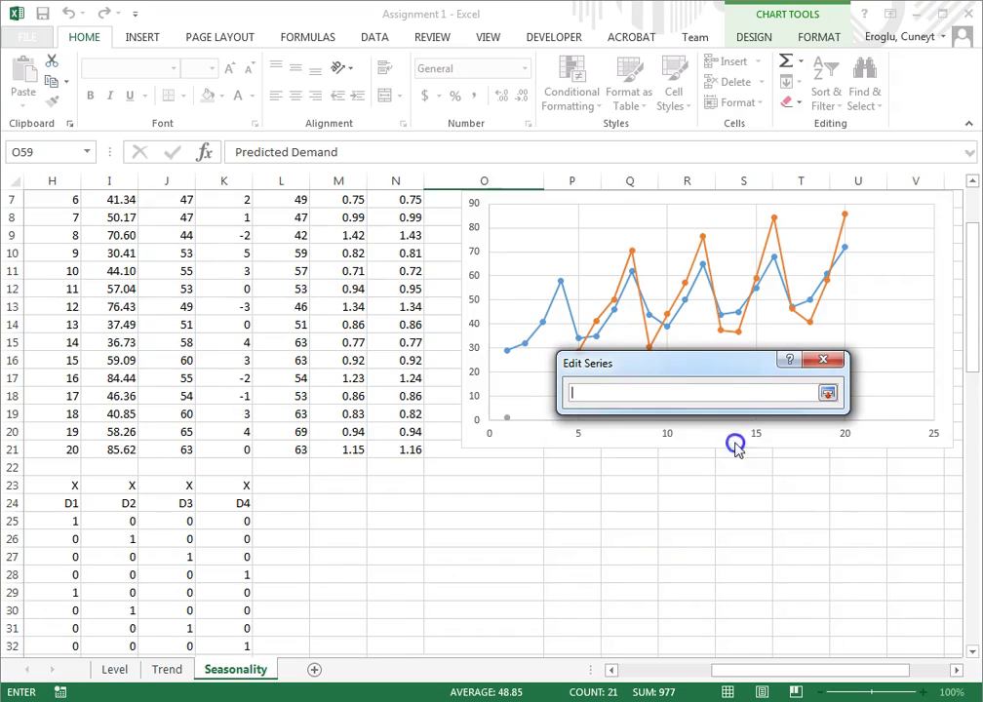
scroll(702, 463, down, 13)
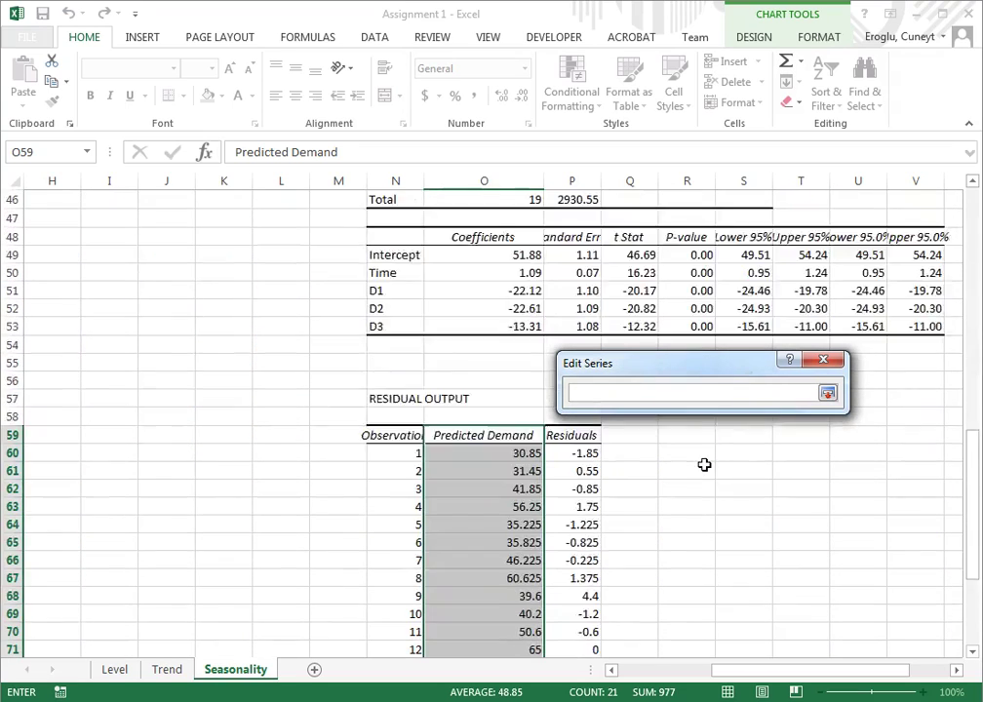
scroll(703, 465, down, 2)
drag(405, 343, 391, 624)
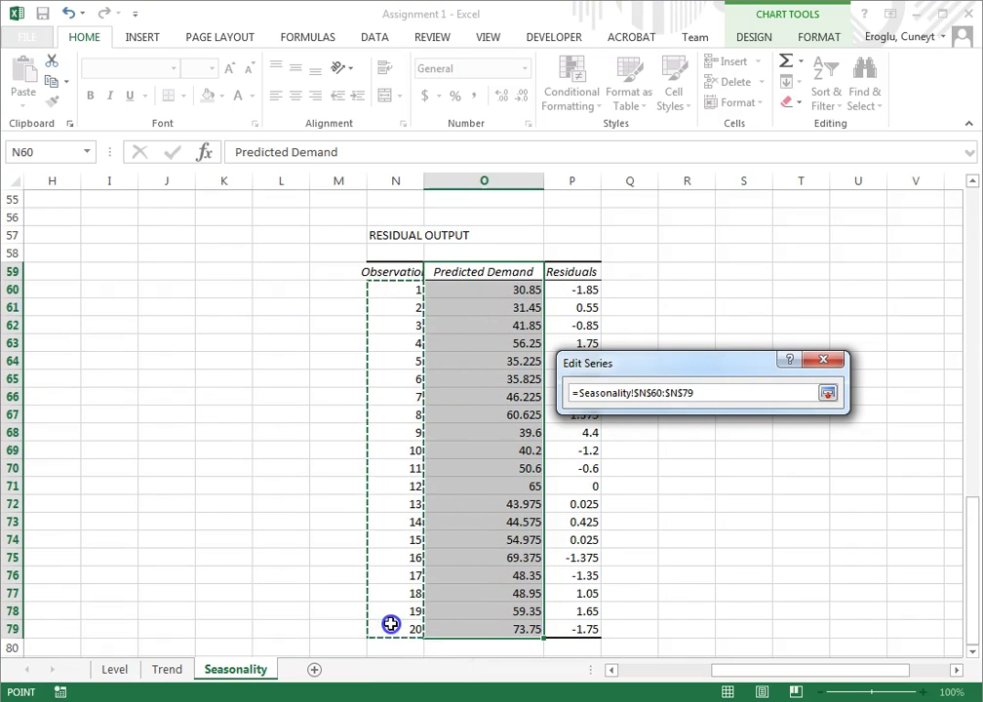
click(826, 392)
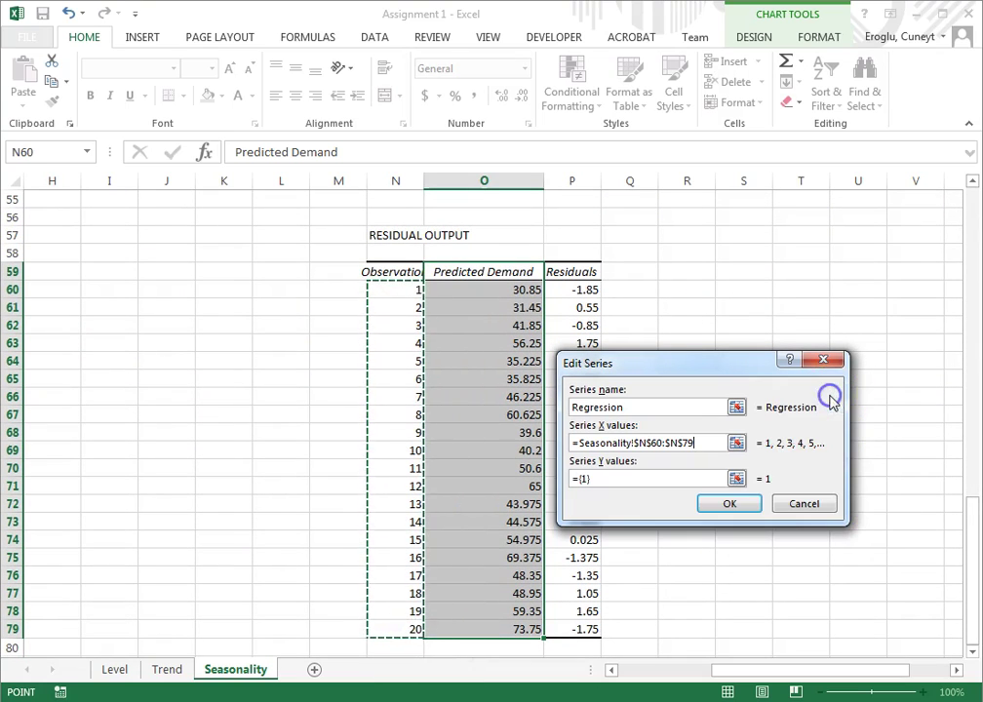
- Set the Regression series' Y values to the predicted demand in O60:O79 and apply the new series to the chart
click(736, 479)
drag(498, 290, 478, 625)
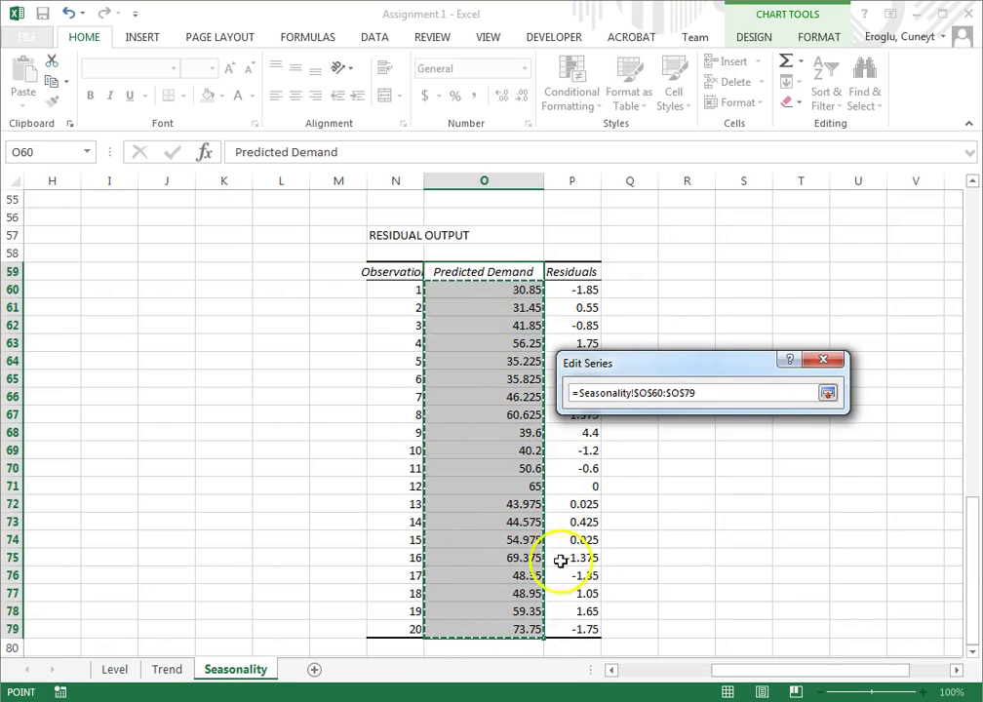
click(827, 392)
click(726, 505)
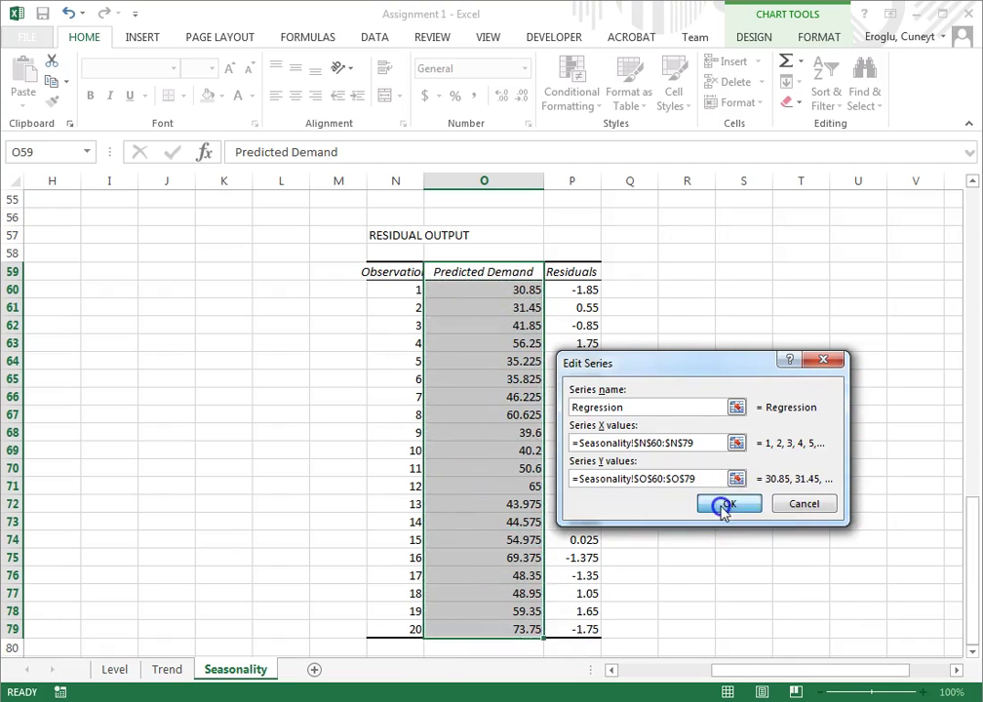
click(862, 558)
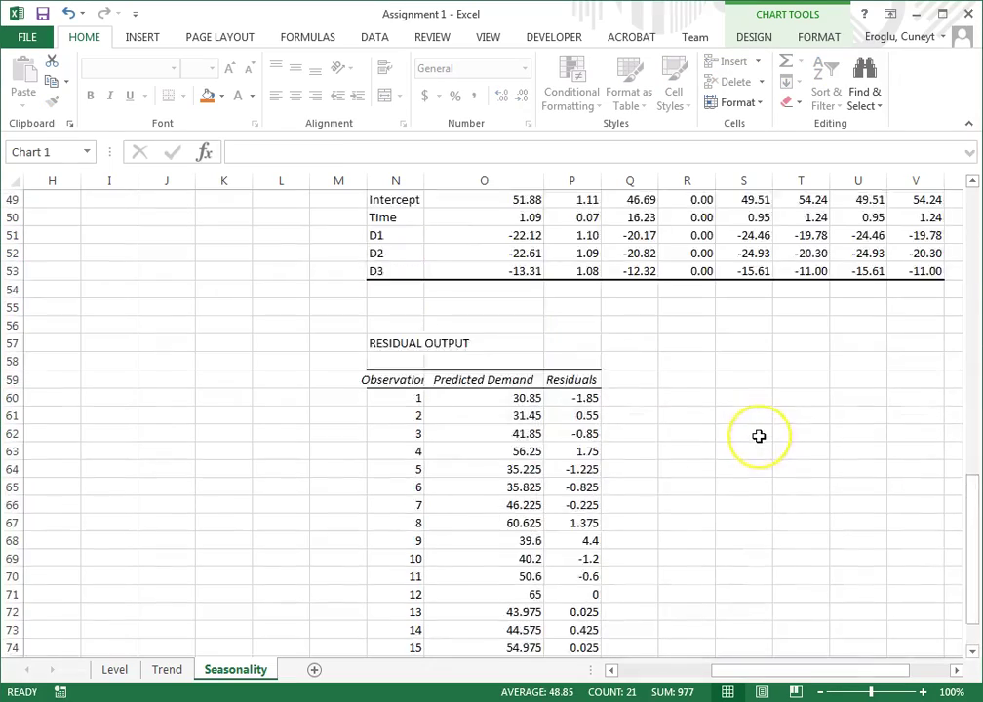
scroll(758, 435, up, 15)
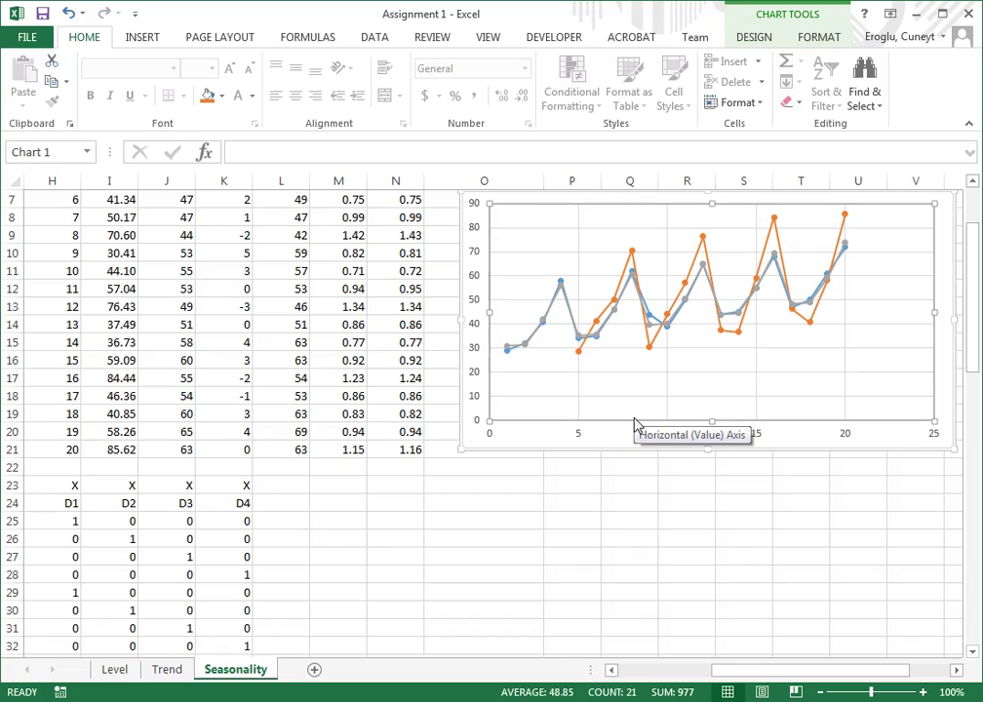
click(659, 336)
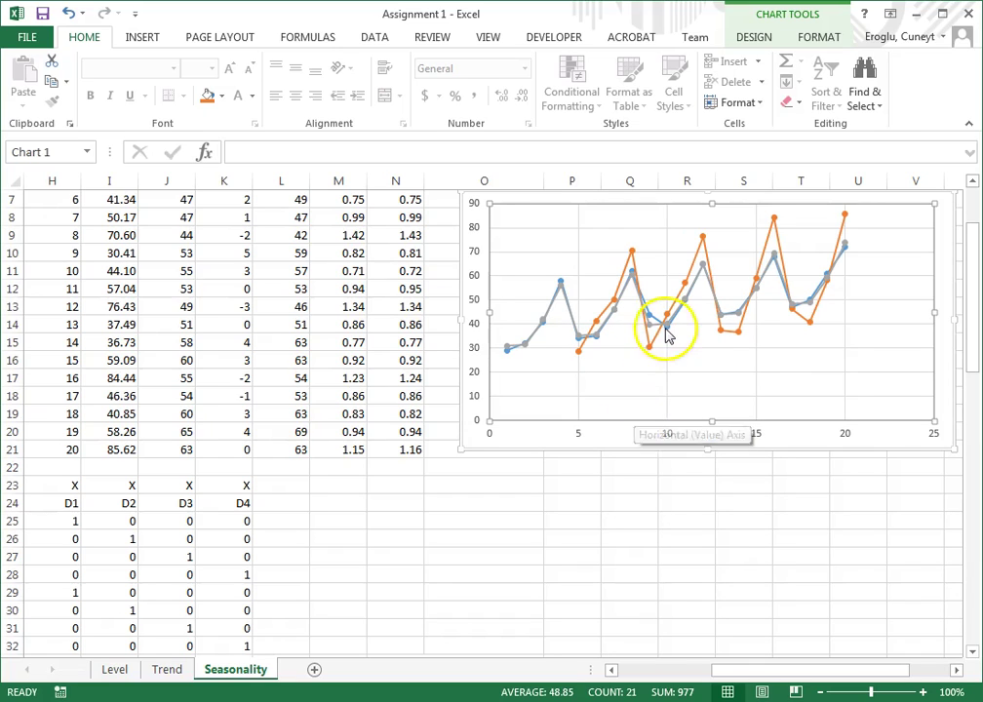